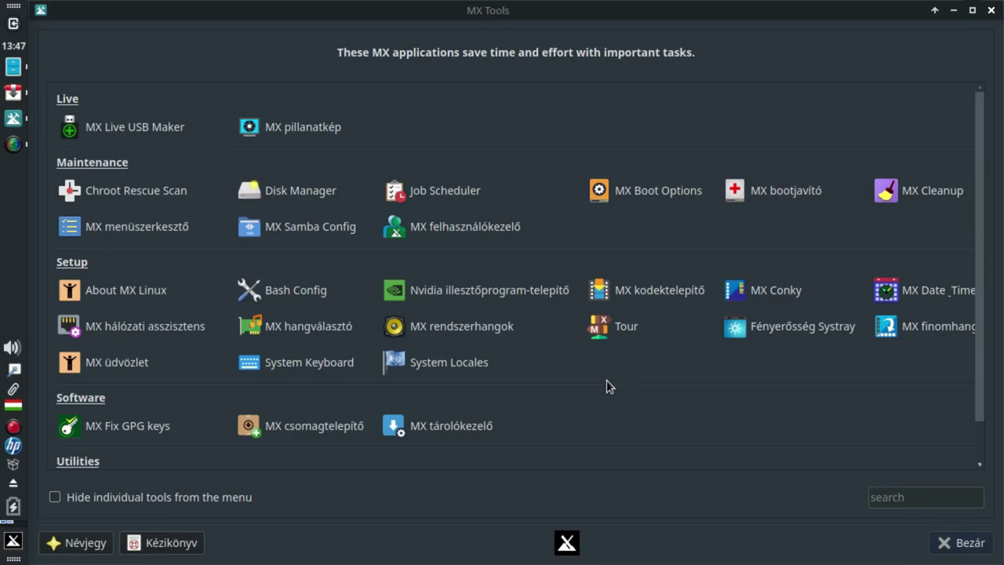
Open MX Tweak from MX Tools, try the panel backup and restore options, and select the one that restores the default panel
{"action": "left_click", "coordinate": [922, 328]}
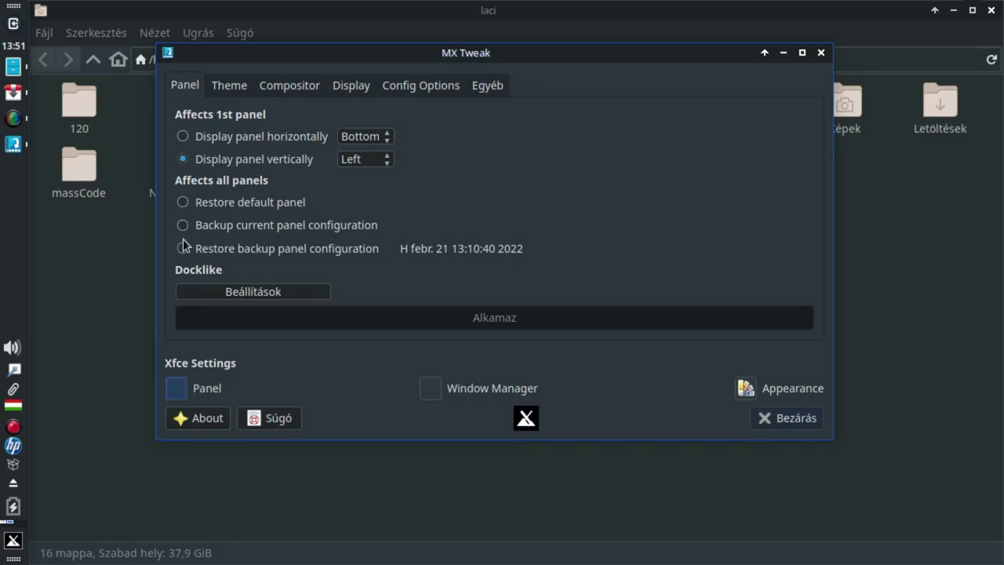
{"action": "left_click", "coordinate": [188, 226]}
{"action": "left_click", "coordinate": [187, 249]}
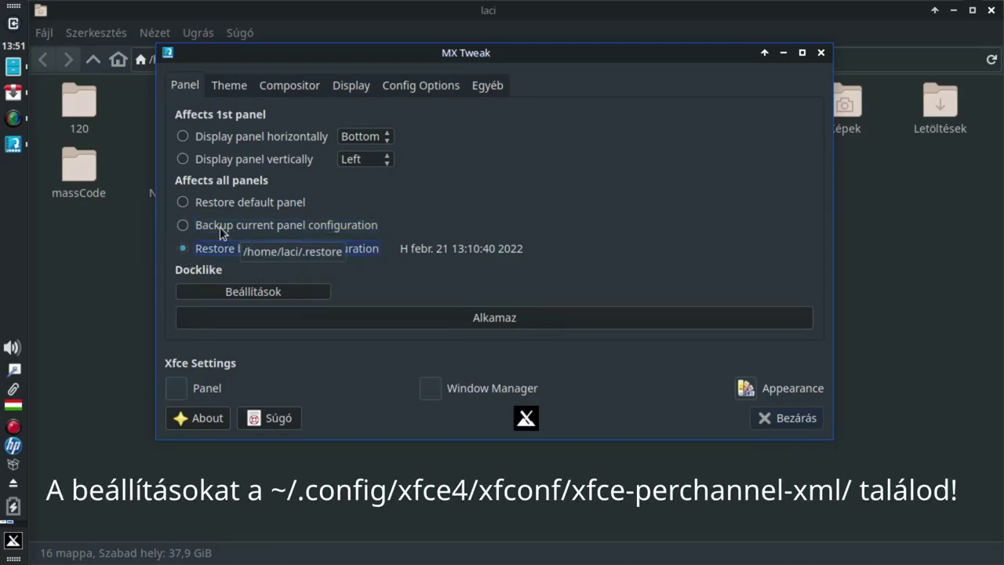
{"action": "left_click", "coordinate": [204, 203]}
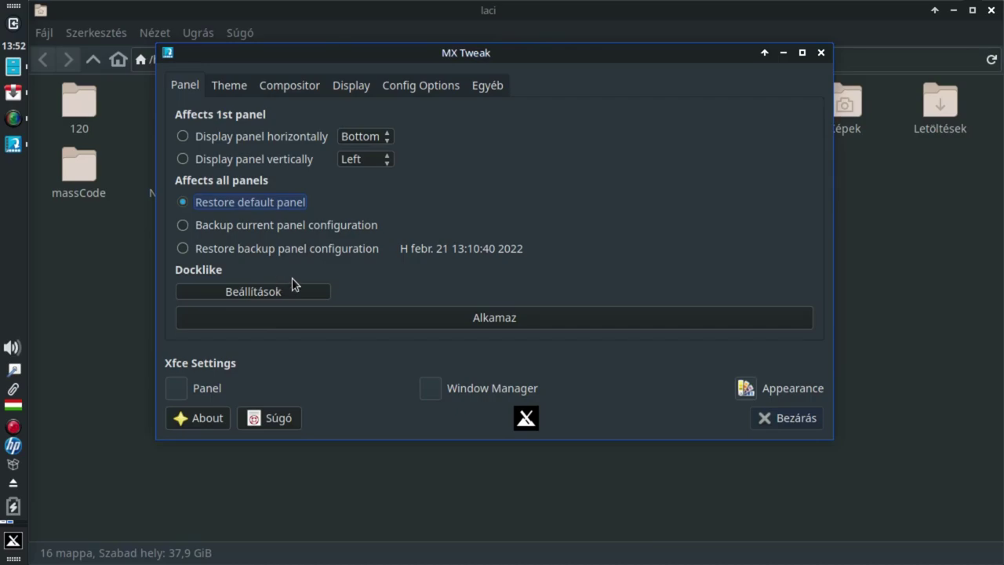
Bring the file manager to the front from the taskbar, and switch back to MX Tweak
{"action": "mouse_move", "coordinate": [5, 145]}
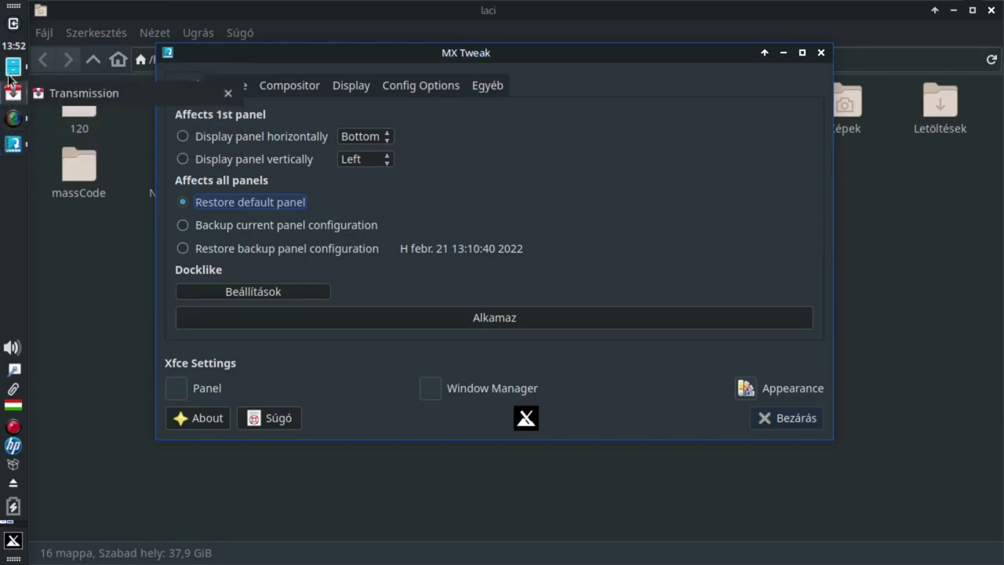
{"action": "mouse_move", "coordinate": [8, 69]}
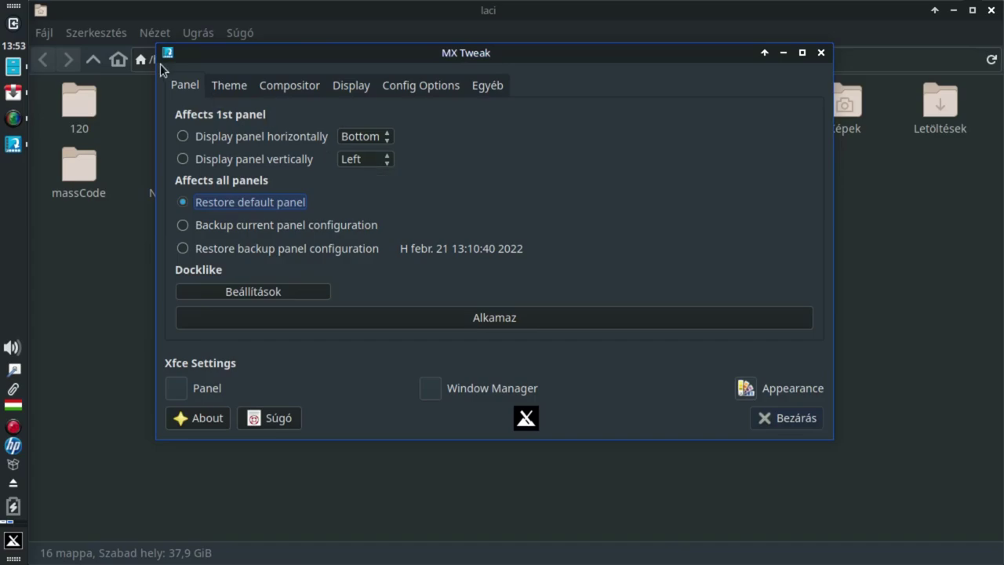
{"action": "left_click", "coordinate": [16, 69]}
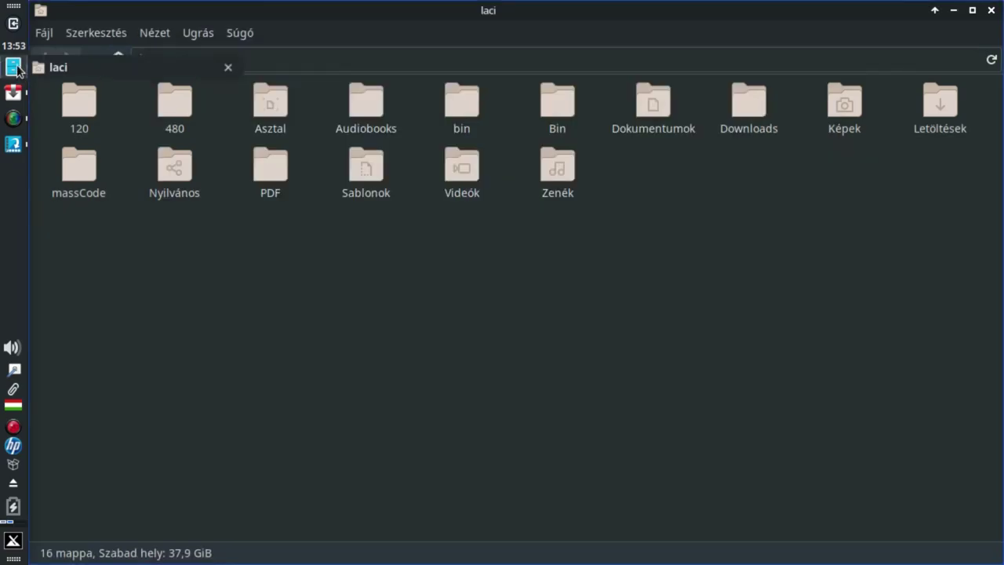
{"action": "left_click", "coordinate": [13, 145]}
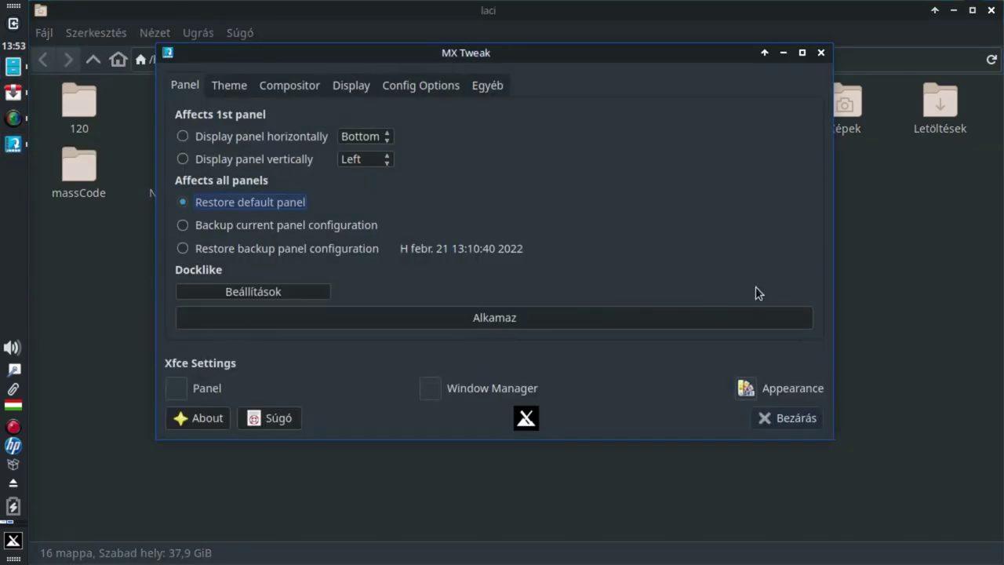
Open the Docklike taskbar settings, try the Dots and Rectangles indicator styles, and set the style to Bars
{"action": "left_click", "coordinate": [287, 292]}
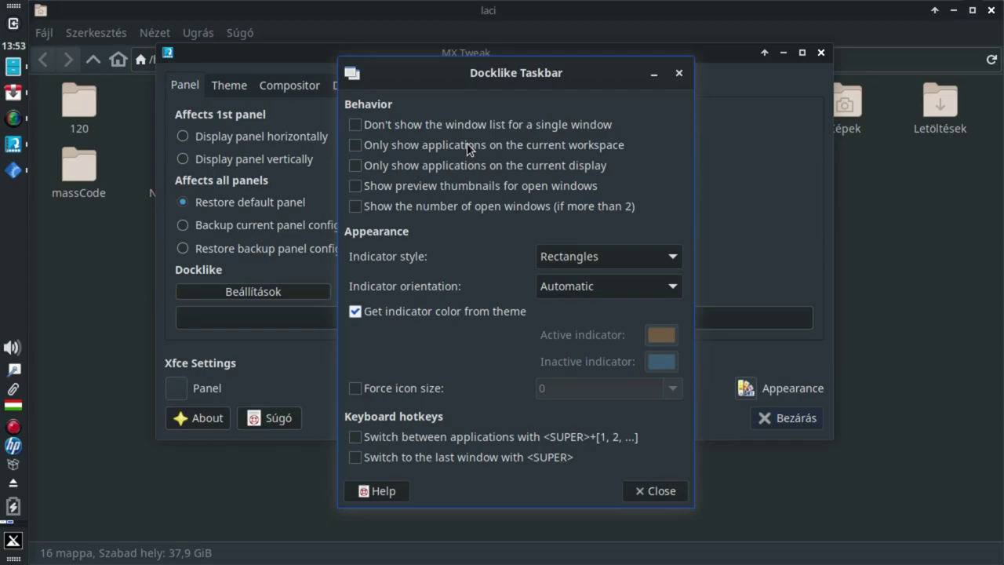
{"action": "left_click_drag", "start_coordinate": [581, 256], "coordinate": [580, 289]}
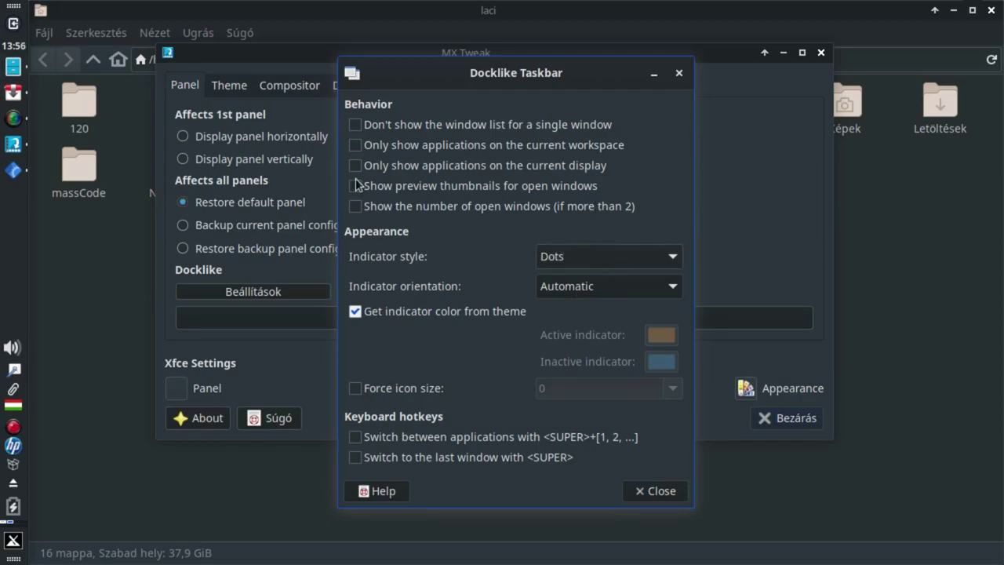
{"action": "mouse_move", "coordinate": [25, 131]}
{"action": "left_click", "coordinate": [606, 258]}
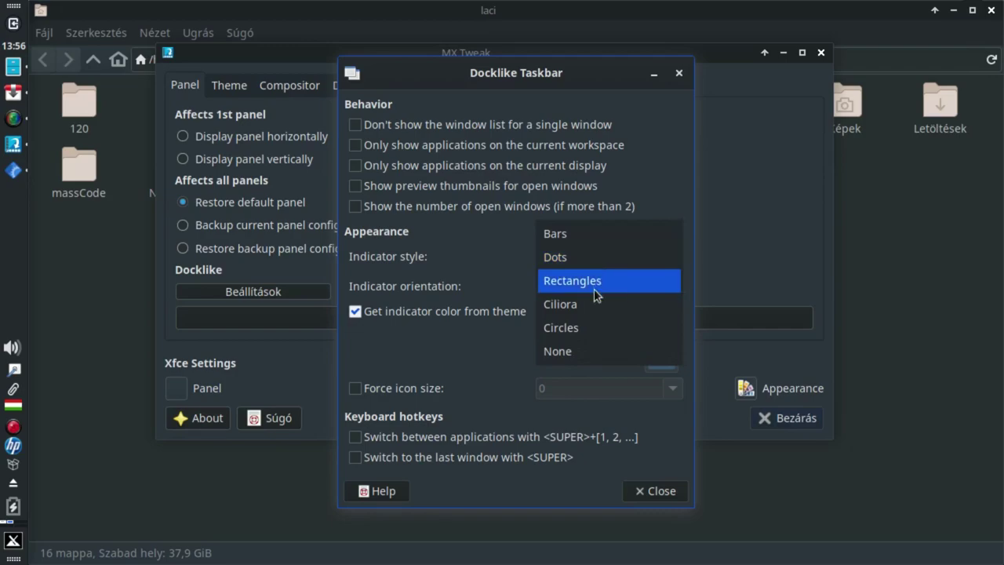
{"action": "left_click", "coordinate": [594, 284]}
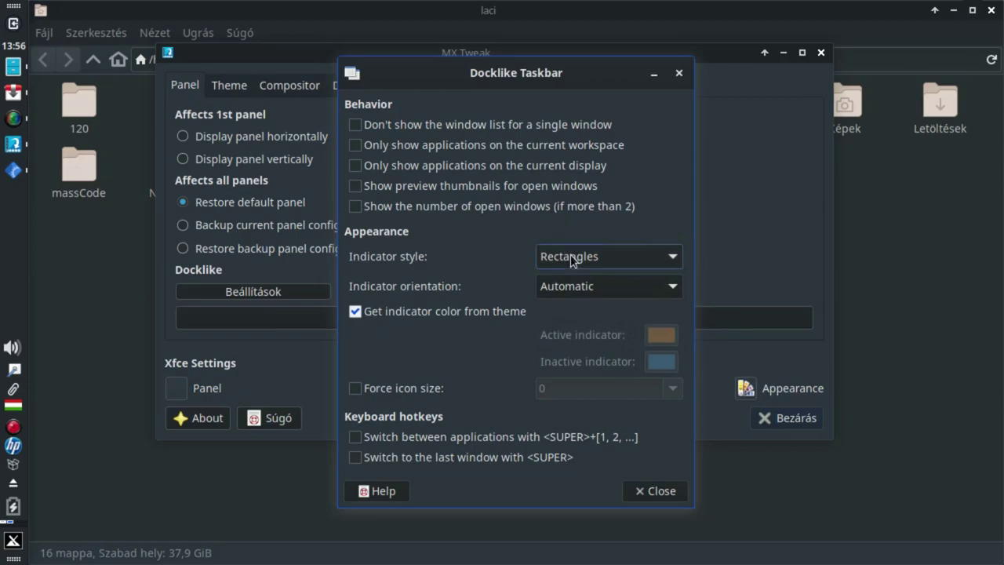
{"action": "left_click", "coordinate": [570, 254]}
{"action": "left_click", "coordinate": [579, 210]}
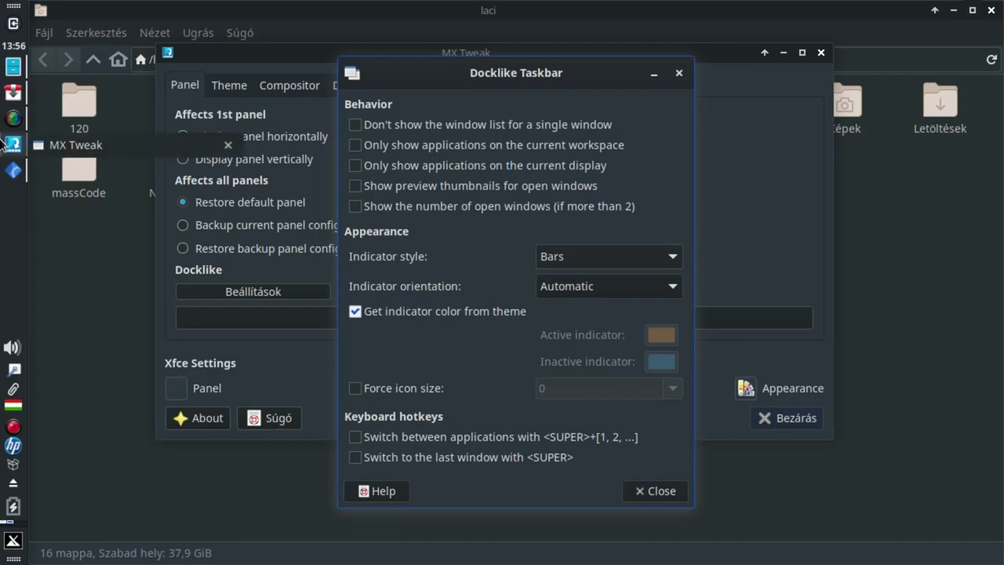
Stop taking the indicator color from the theme, set the inactive indicator to dark red, and check it by switching windows
{"action": "left_click", "coordinate": [360, 313]}
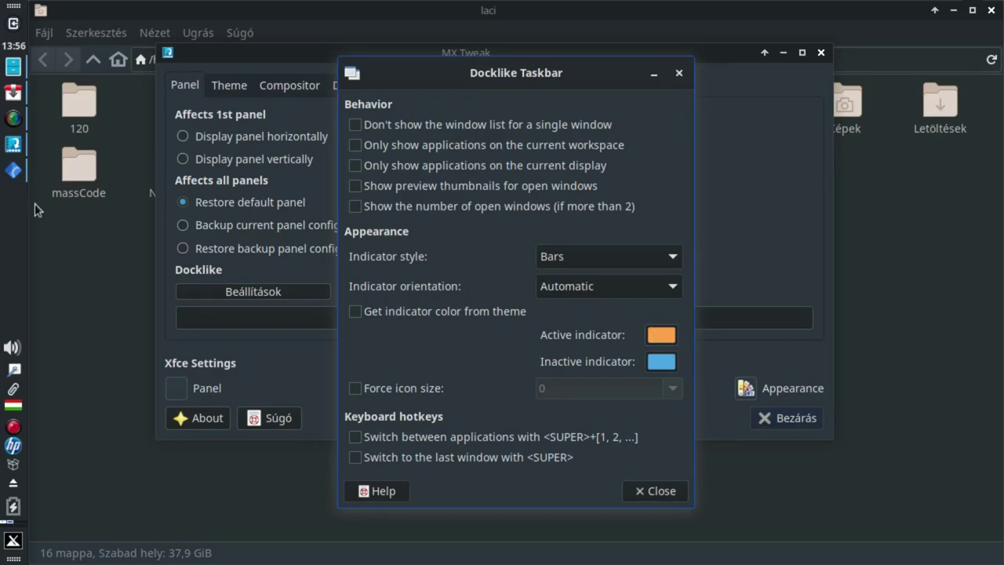
{"action": "left_click", "coordinate": [661, 362]}
{"action": "left_click", "coordinate": [509, 297]}
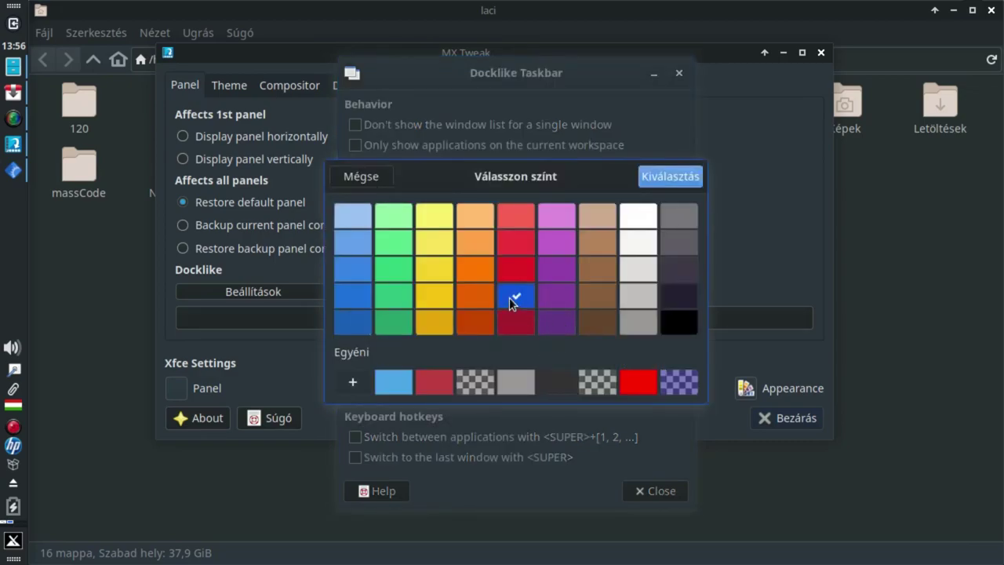
{"action": "left_click", "coordinate": [661, 181]}
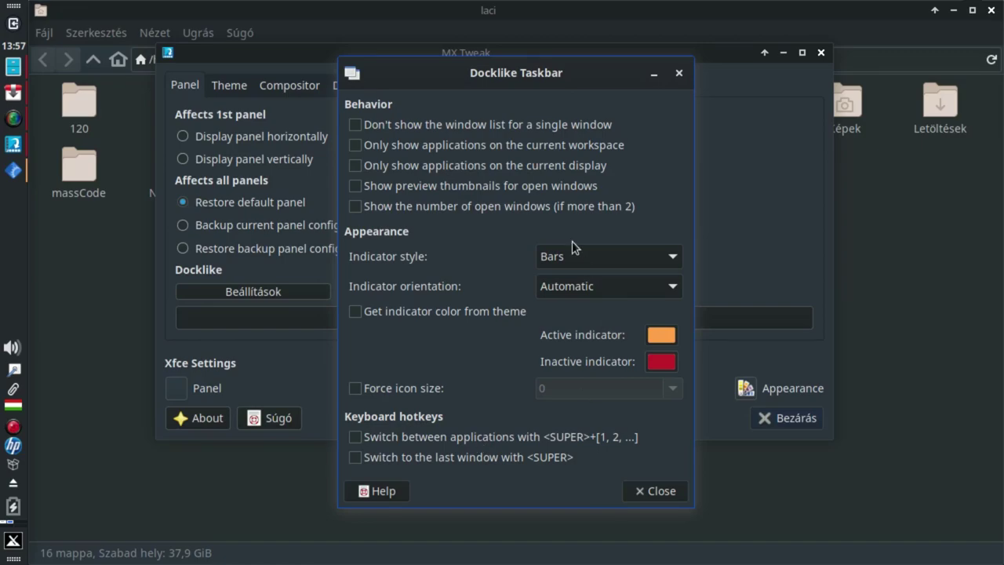
{"action": "left_click", "coordinate": [14, 145]}
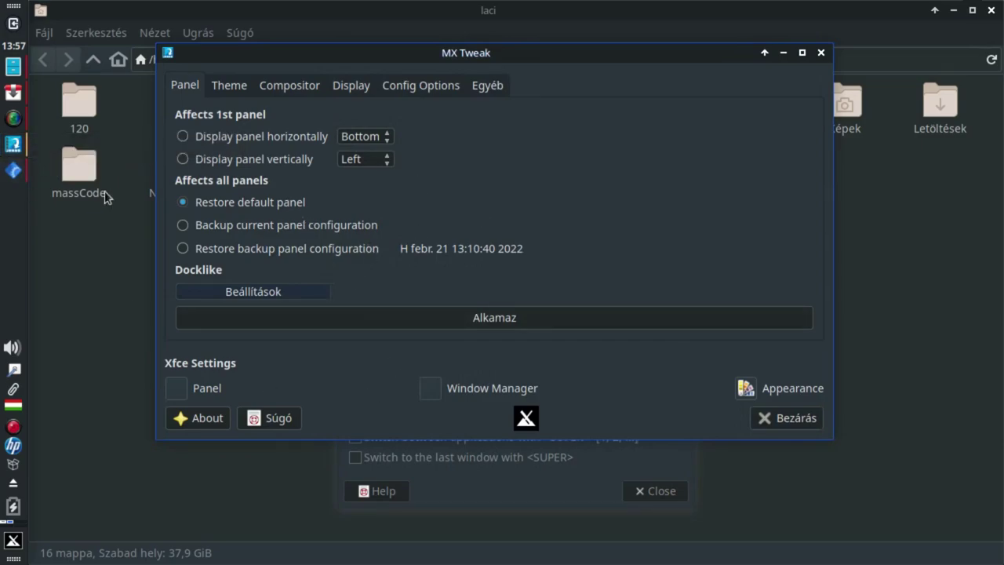
{"action": "left_click", "coordinate": [13, 169]}
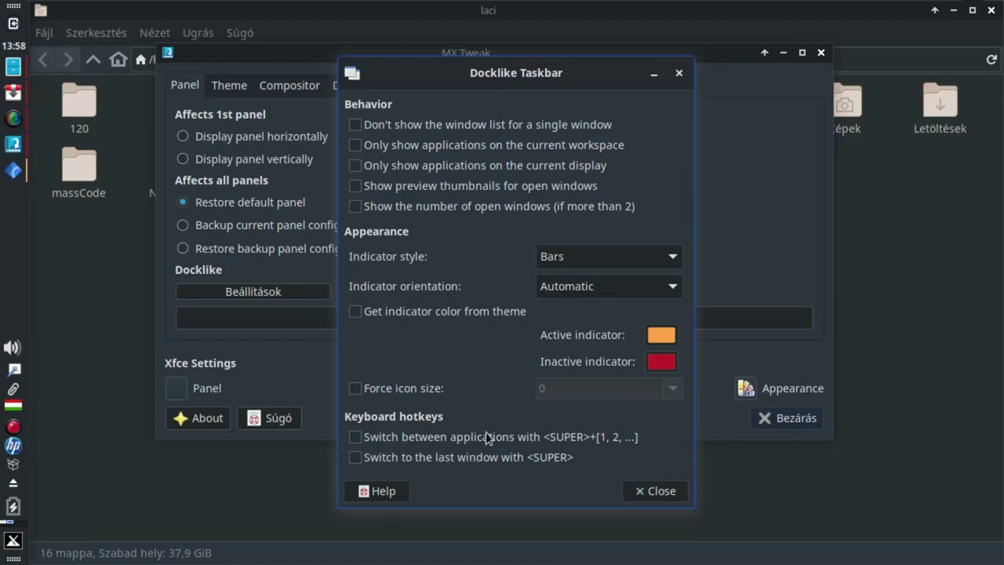
Toggle the Super+number application switching hotkey on and off again, and close the Docklike settings
{"action": "left_click", "coordinate": [357, 437]}
{"action": "left_click", "coordinate": [355, 440]}
{"action": "left_click", "coordinate": [663, 491]}
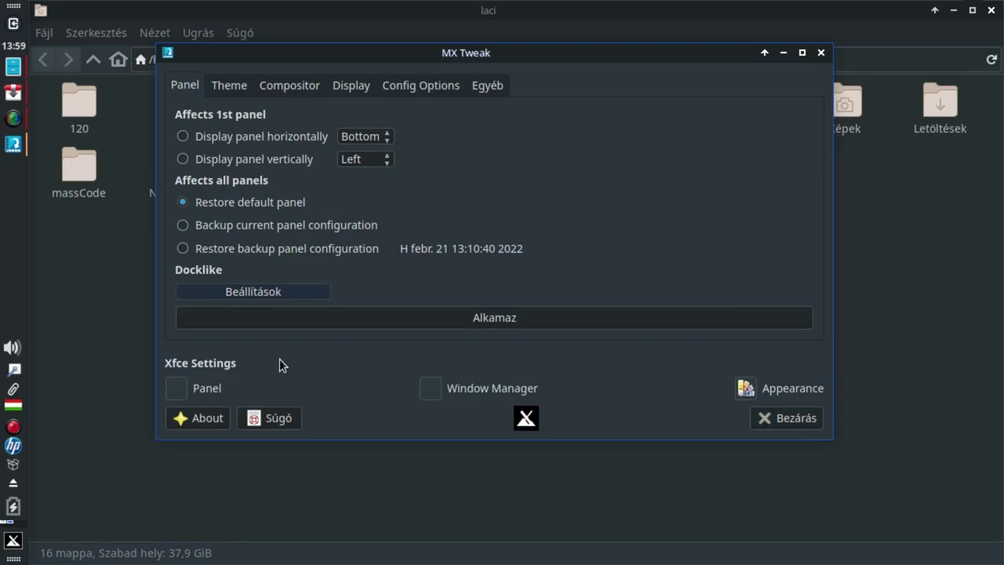
View the available styles in the Xfce Appearance settings and close that window
{"action": "mouse_move", "coordinate": [7, 124]}
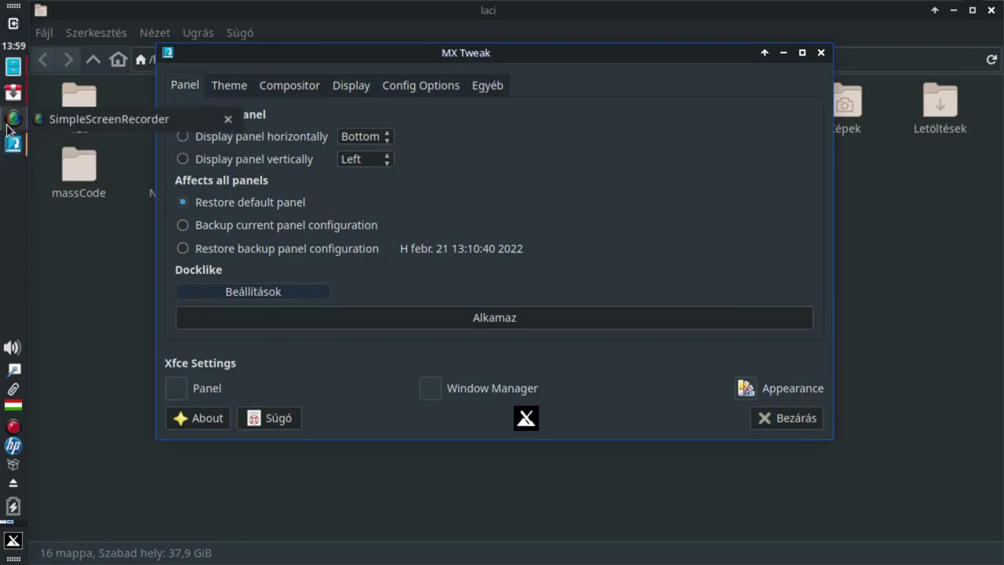
{"action": "mouse_move", "coordinate": [19, 147]}
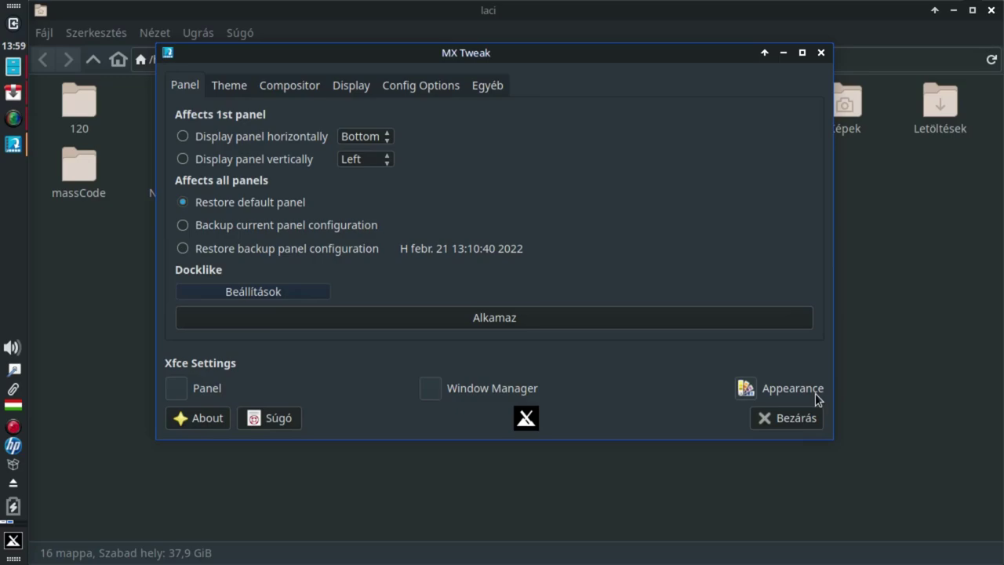
{"action": "left_click", "coordinate": [739, 388]}
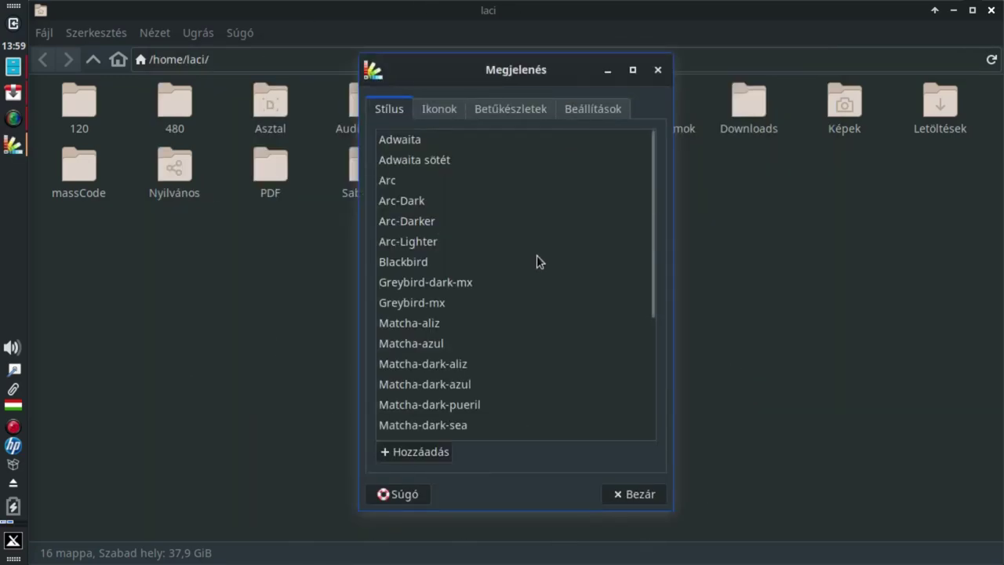
{"action": "left_click", "coordinate": [657, 71]}
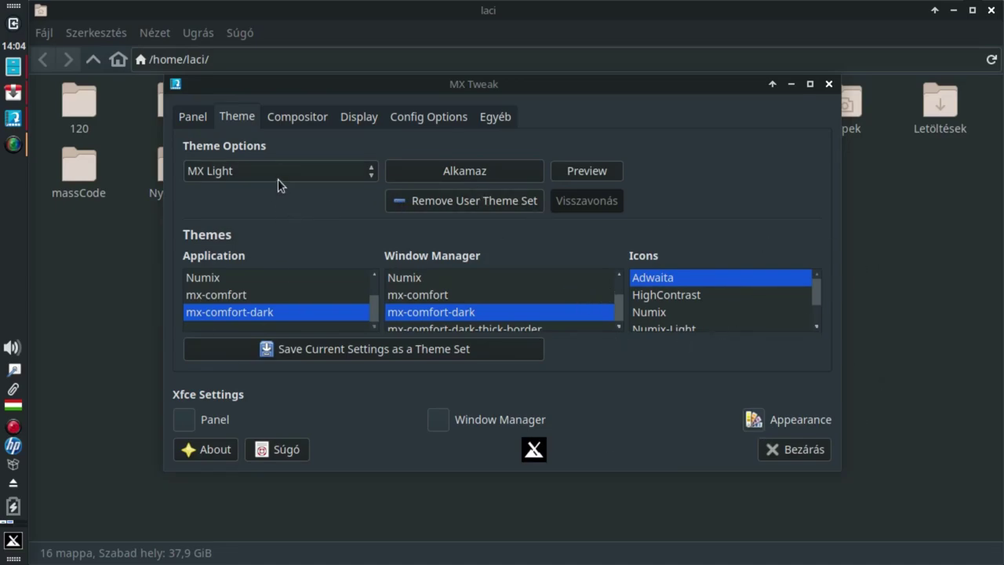
Apply the MX Dark Thick Borders theme set
{"action": "left_click", "coordinate": [211, 170]}
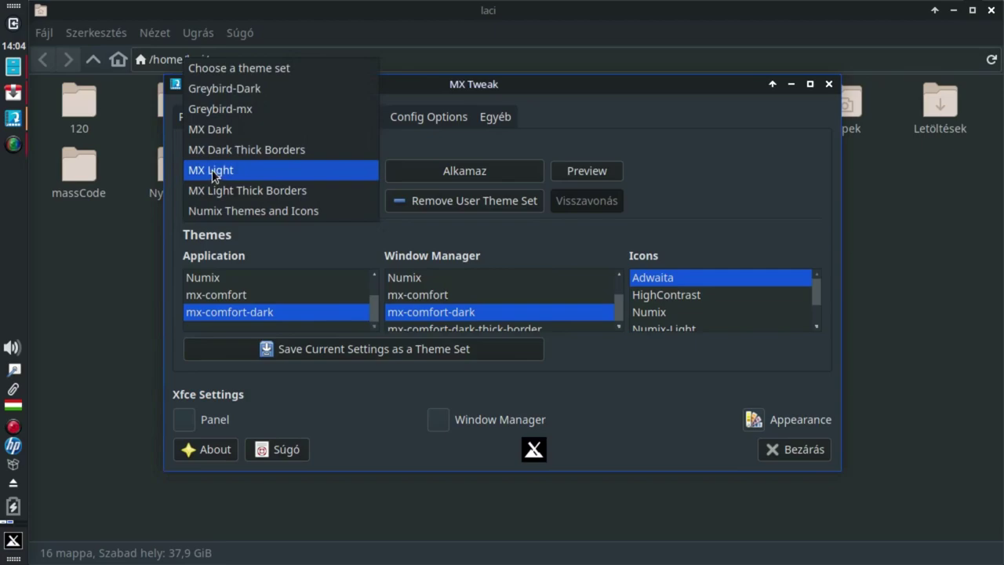
{"action": "left_click", "coordinate": [215, 149]}
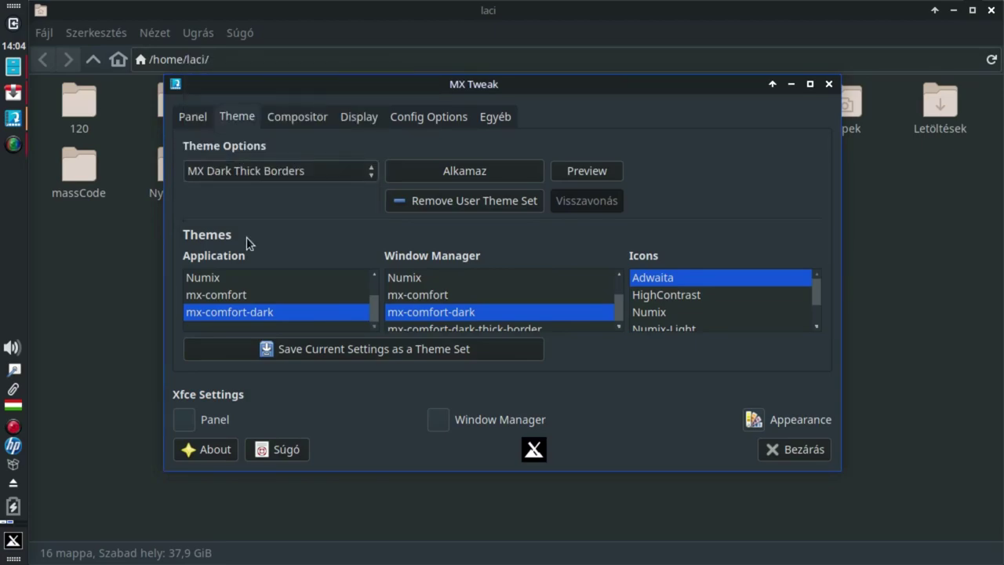
{"action": "left_click", "coordinate": [481, 176]}
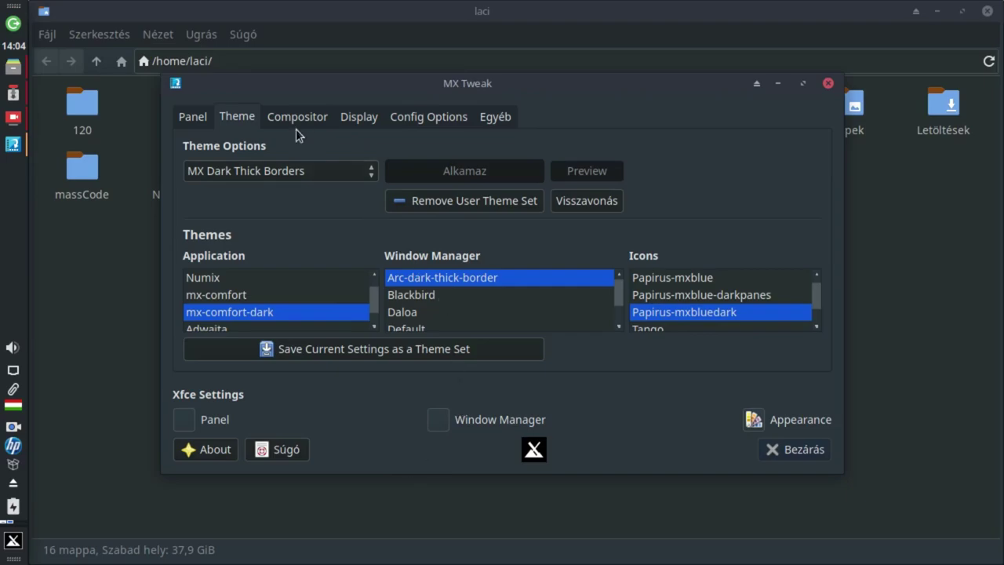
Replace the thick-border theme set with MX Dark and apply it
{"action": "left_click", "coordinate": [295, 169]}
{"action": "left_click", "coordinate": [288, 148]}
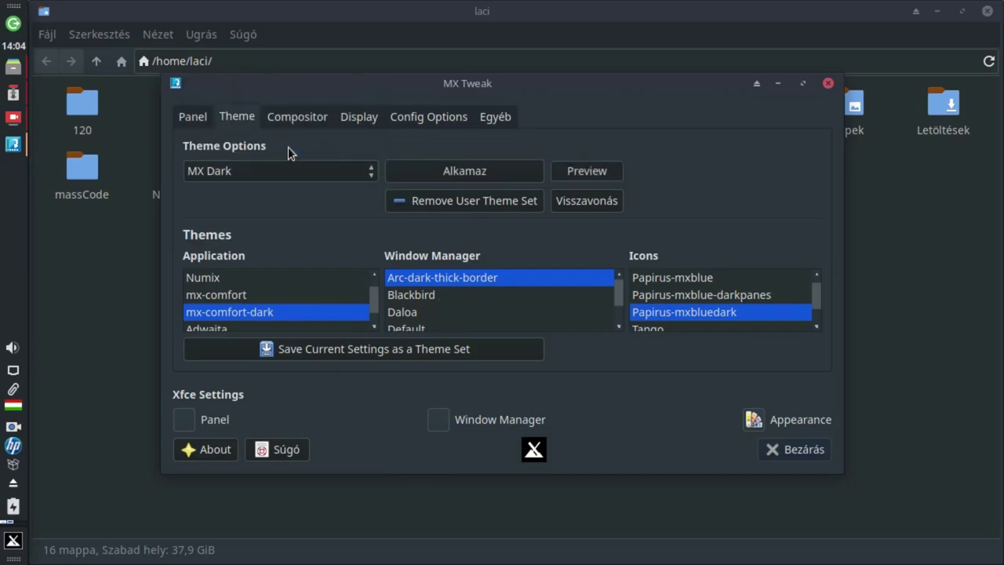
{"action": "left_click", "coordinate": [455, 173]}
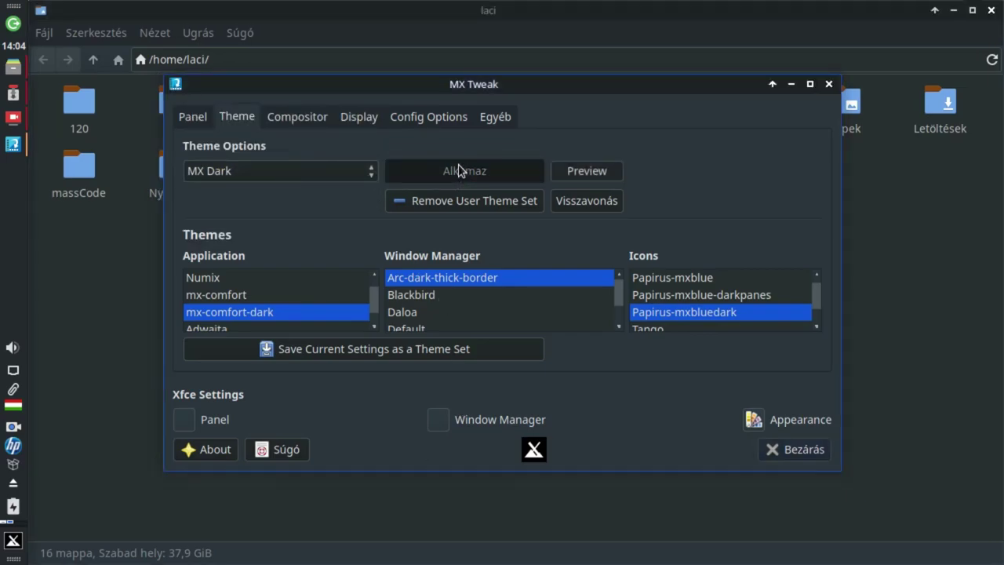
Apply the MX Light theme set
{"action": "left_click", "coordinate": [340, 171]}
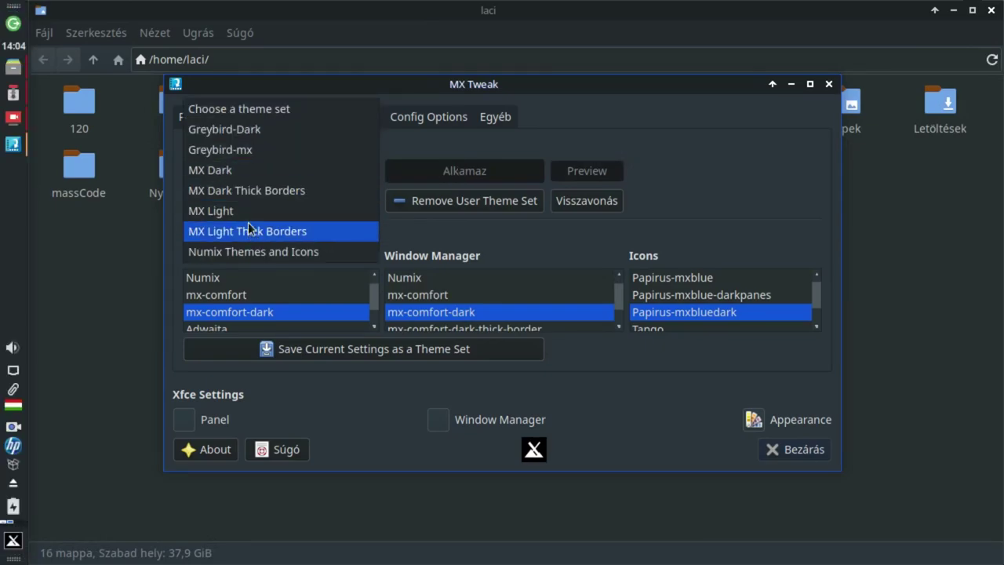
{"action": "left_click", "coordinate": [325, 208]}
{"action": "left_click", "coordinate": [466, 173]}
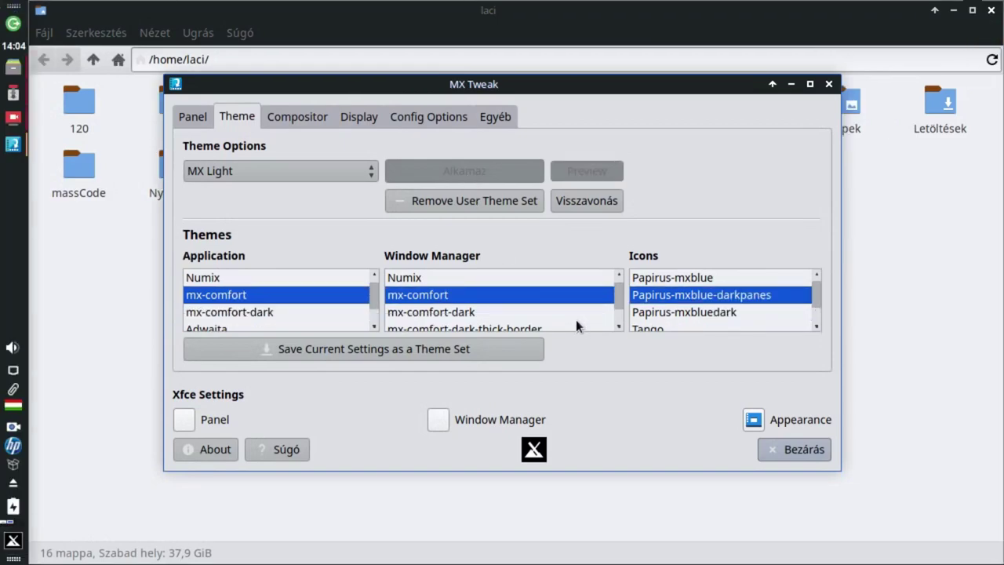
Switch the theme set back to MX Dark and apply it
{"action": "left_click", "coordinate": [317, 170]}
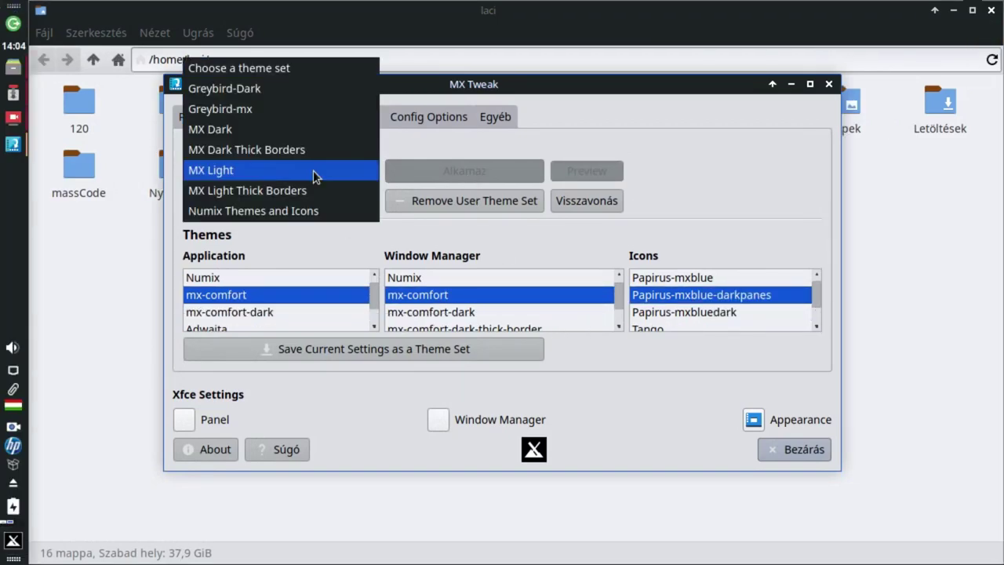
{"action": "left_click", "coordinate": [289, 133]}
{"action": "left_click", "coordinate": [447, 171]}
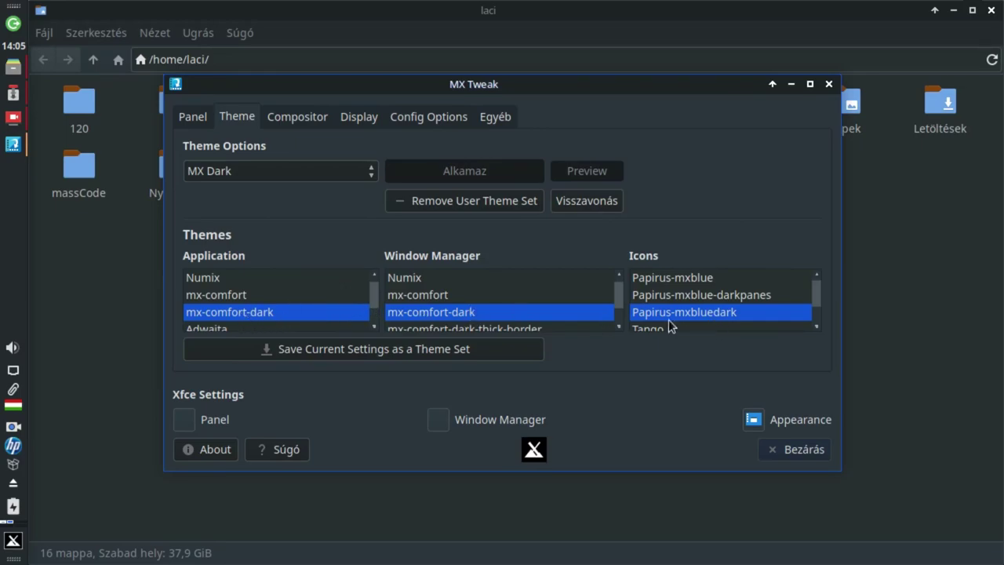
Try the Numix application theme and switch the application theme back to mx-comfort-dark
{"action": "left_click", "coordinate": [212, 279]}
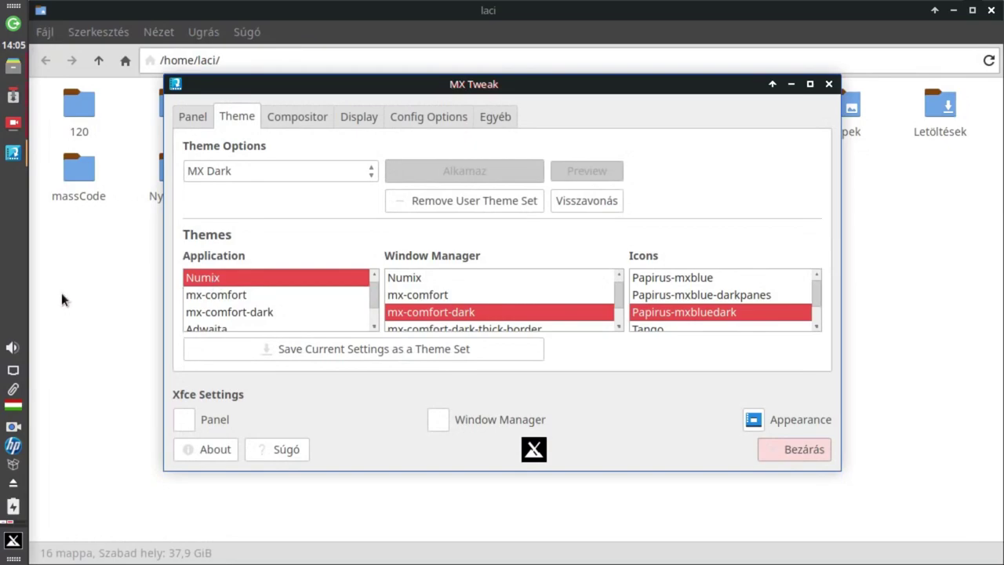
{"action": "left_click", "coordinate": [226, 312]}
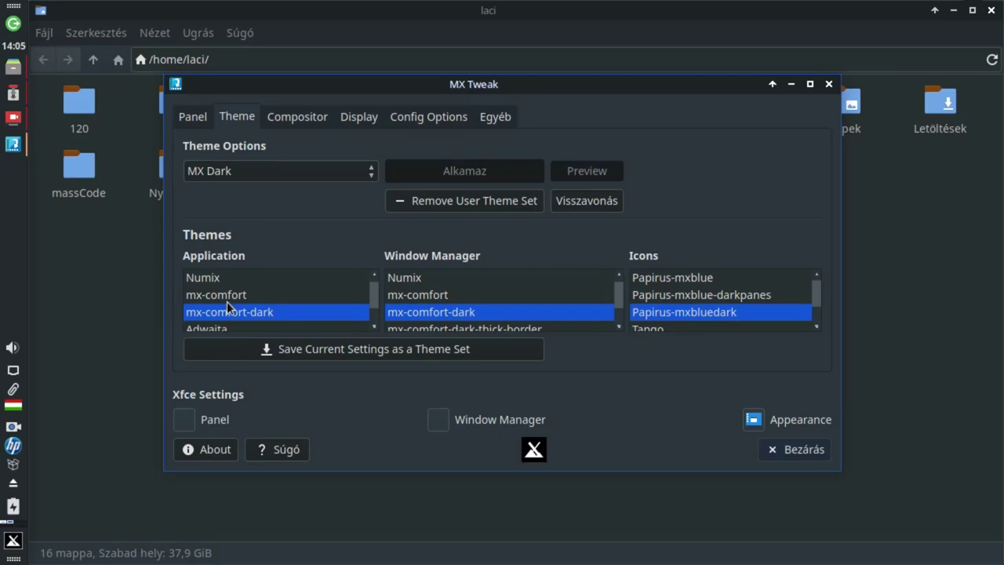
Set the window manager theme to mx-comfort
{"action": "scroll", "coordinate": [372, 321], "scroll_direction": "down", "scroll_amount": 1}
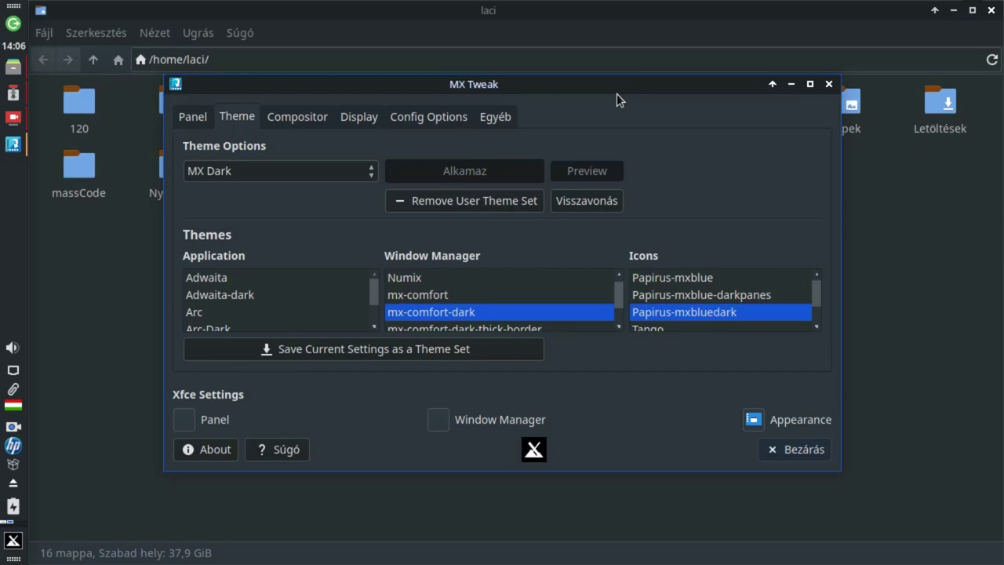
{"action": "left_click", "coordinate": [439, 292]}
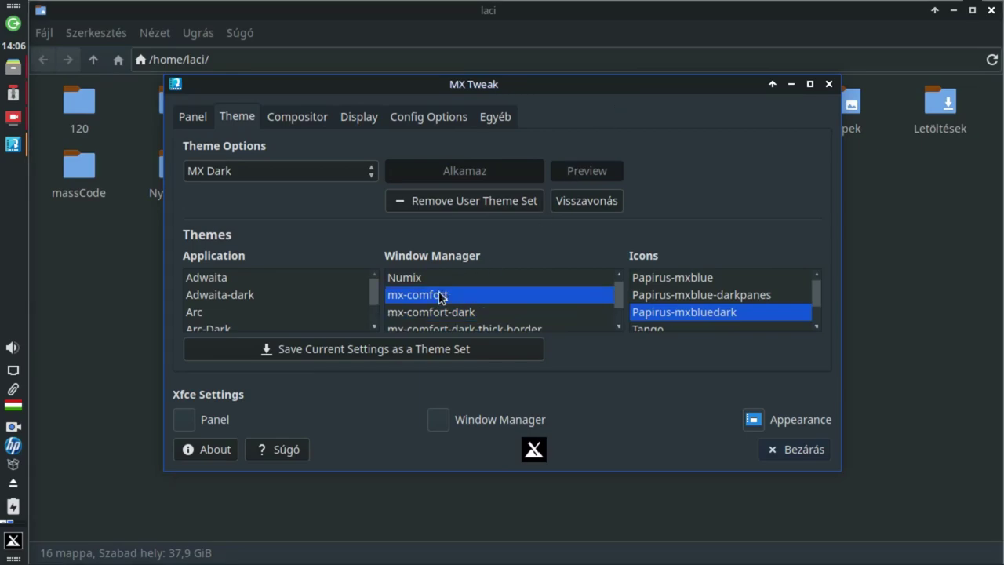
Try the Numix, Arc-Darker and Blackbird window manager themes in turn
{"action": "left_click", "coordinate": [430, 277]}
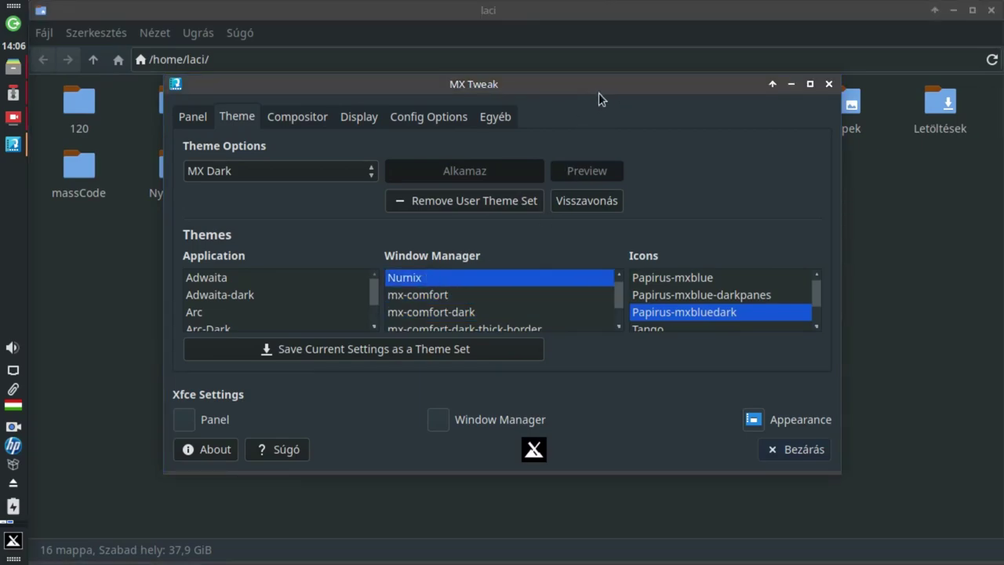
{"action": "scroll", "coordinate": [485, 298], "scroll_direction": "up", "scroll_amount": 5}
{"action": "left_click", "coordinate": [435, 295]}
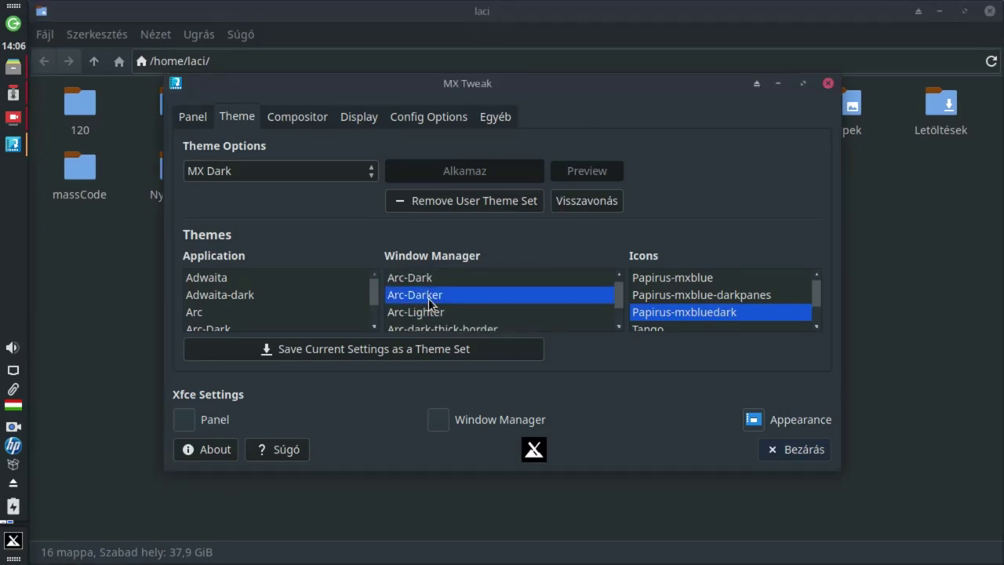
{"action": "scroll", "coordinate": [439, 283], "scroll_direction": "down", "scroll_amount": 1}
{"action": "left_click", "coordinate": [420, 294]}
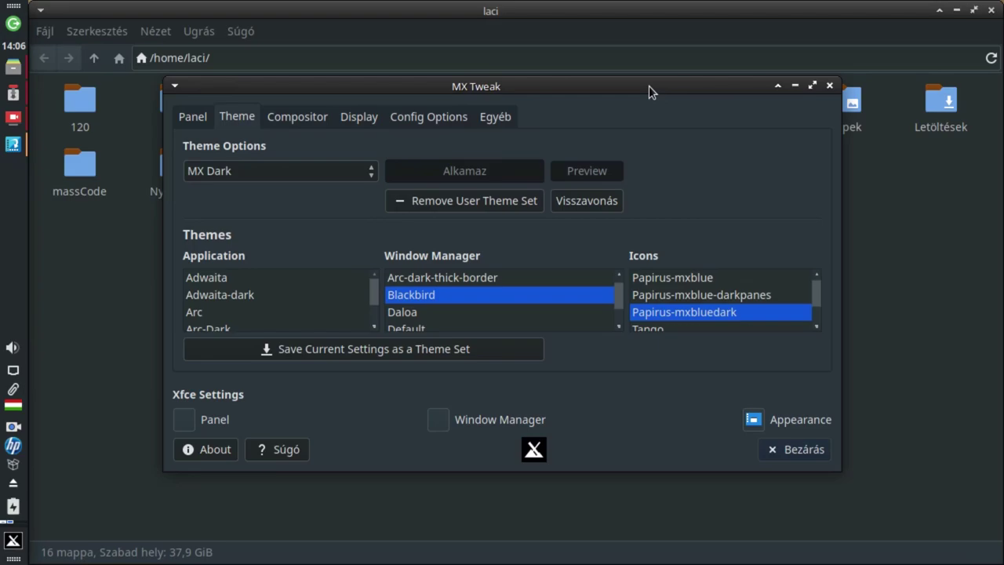
Try the Papirus-mxblue, Papirus-mxblue-darkpanes, breeze, gnome, ePapirus and Papirus-Dark icon themes in turn
{"action": "left_click", "coordinate": [673, 282]}
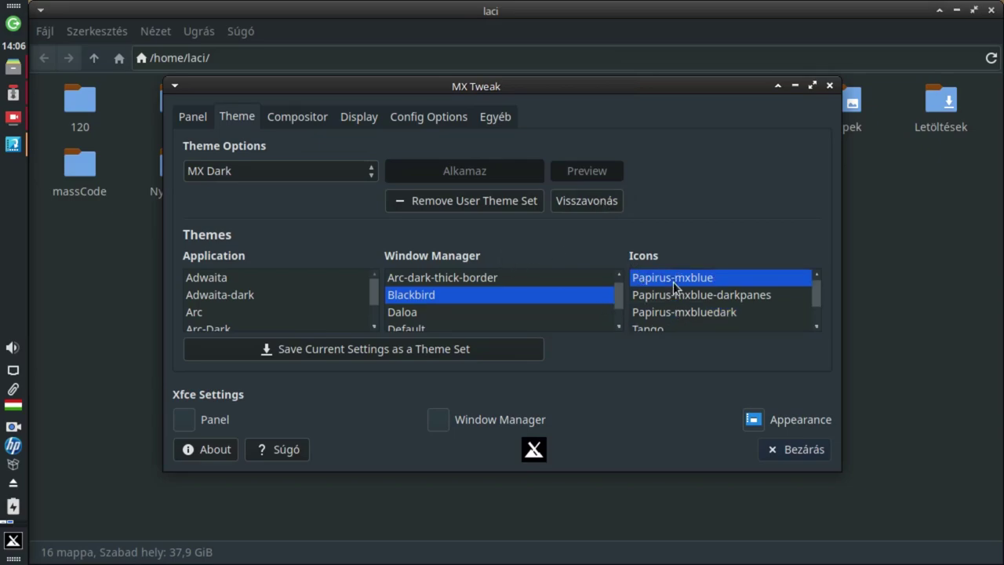
{"action": "left_click", "coordinate": [674, 296]}
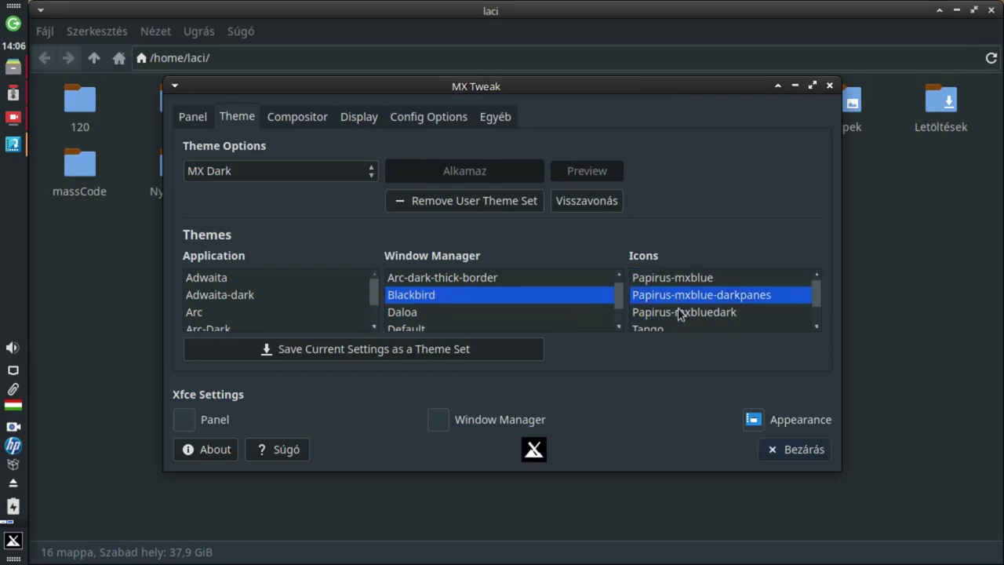
{"action": "scroll", "coordinate": [687, 310], "scroll_direction": "down", "scroll_amount": 1}
{"action": "left_click", "coordinate": [642, 297]}
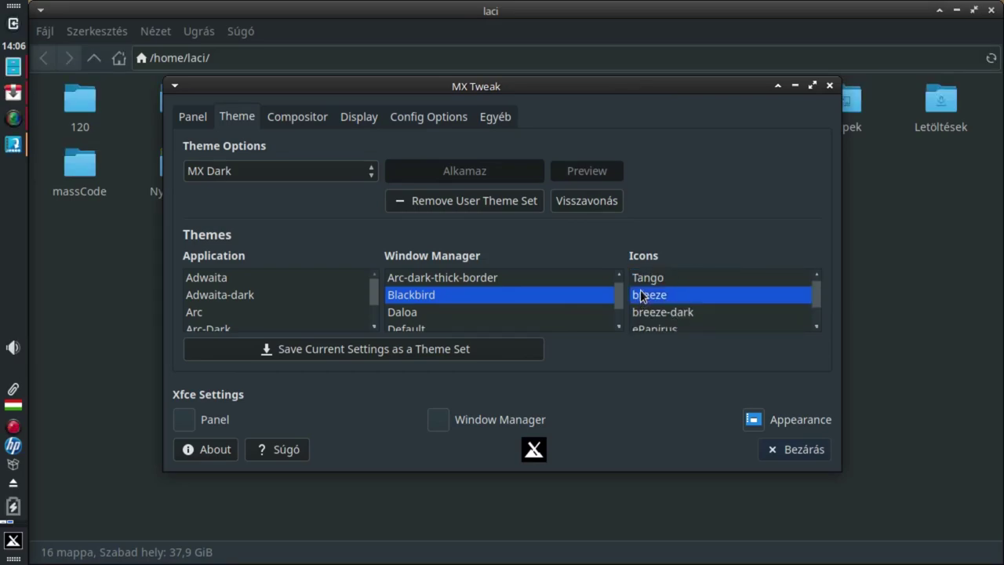
{"action": "scroll", "coordinate": [647, 286], "scroll_direction": "down", "scroll_amount": 1}
{"action": "left_click", "coordinate": [655, 296]}
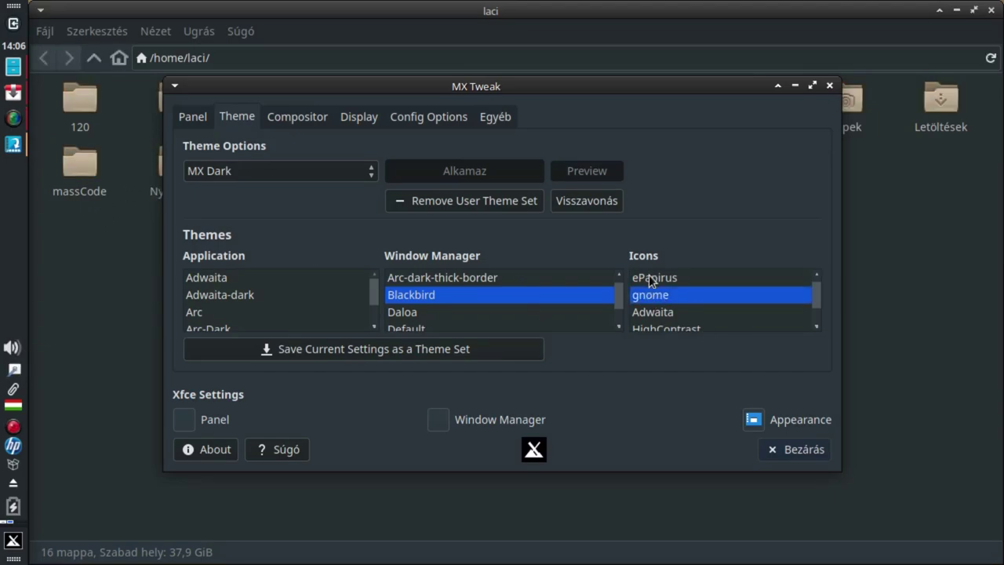
{"action": "left_click", "coordinate": [649, 278]}
{"action": "scroll", "coordinate": [690, 312], "scroll_direction": "down", "scroll_amount": 1}
{"action": "left_click", "coordinate": [678, 297]}
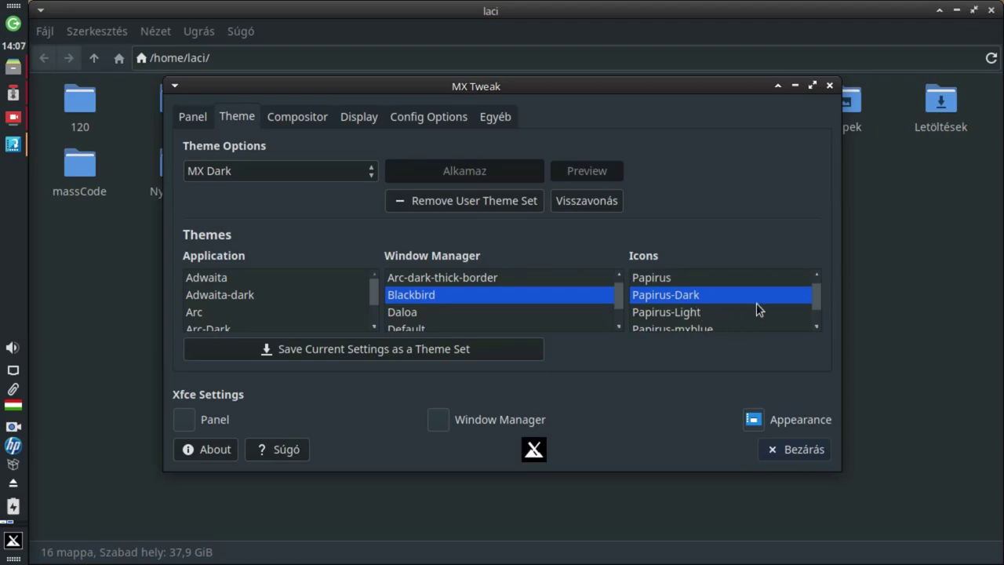
Compare the Numix, HighContrast and Adwaita icon themes, finishing with Adwaita selected
{"action": "left_click_drag", "start_coordinate": [818, 306], "coordinate": [811, 280]}
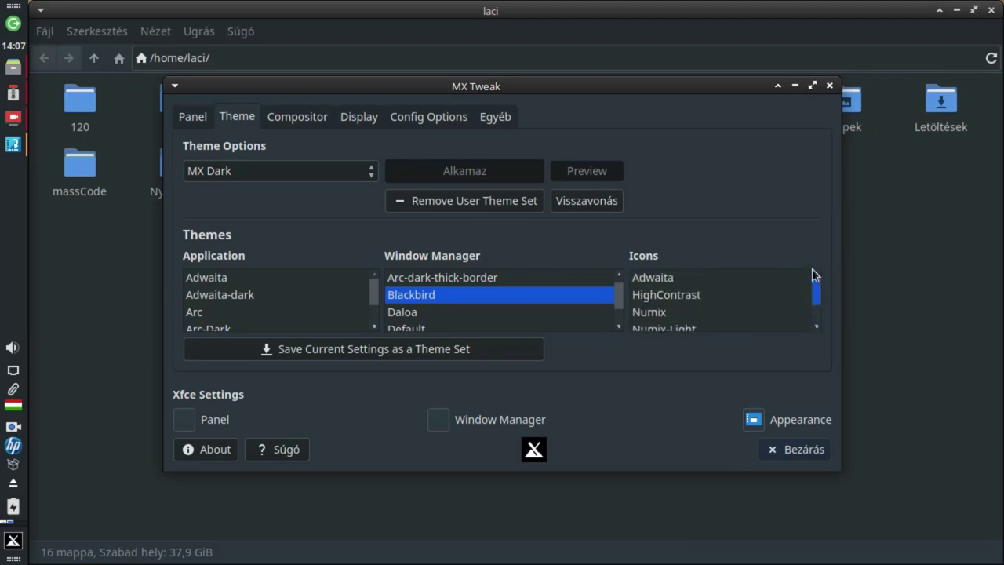
{"action": "left_click", "coordinate": [654, 310]}
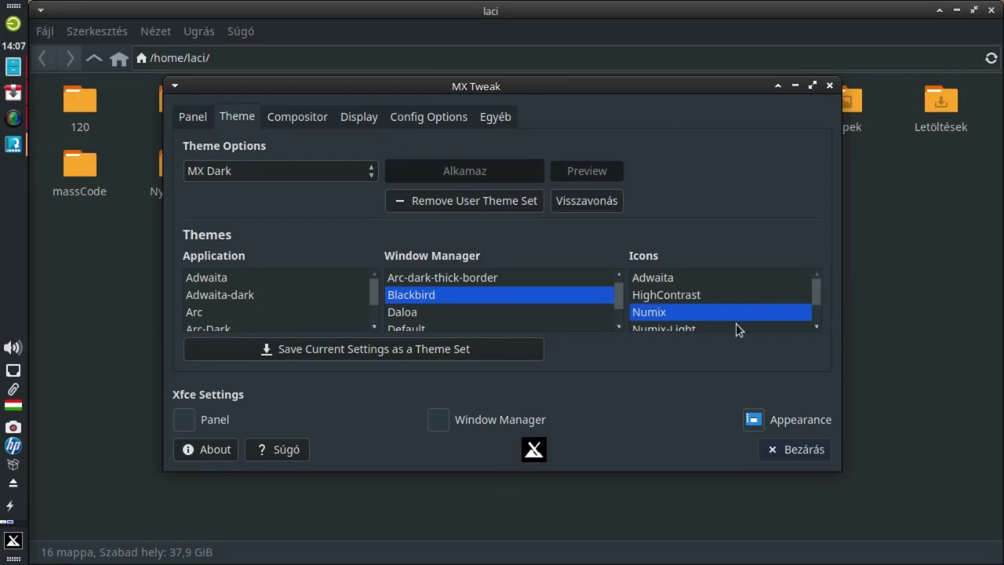
{"action": "left_click", "coordinate": [705, 299]}
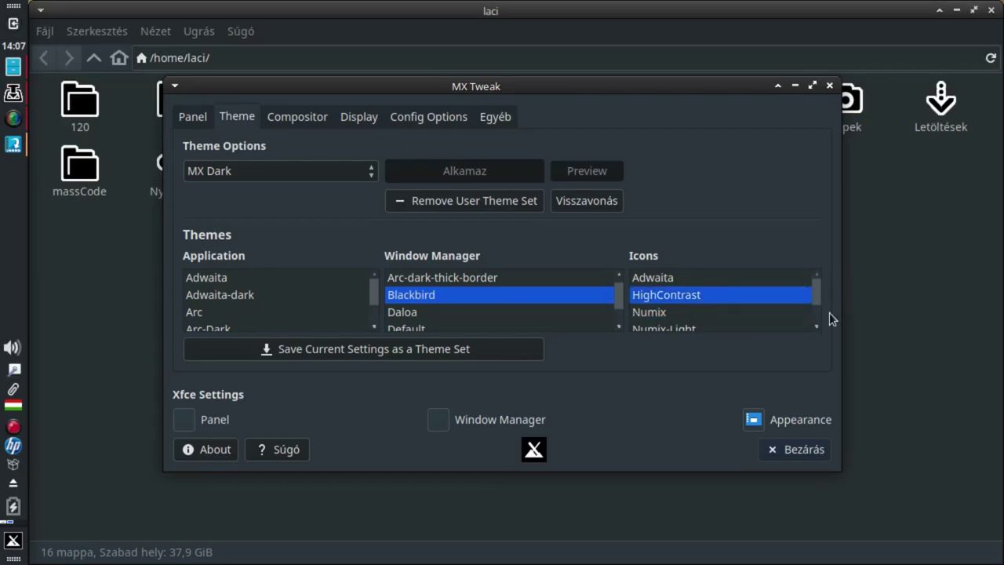
{"action": "left_click", "coordinate": [670, 277]}
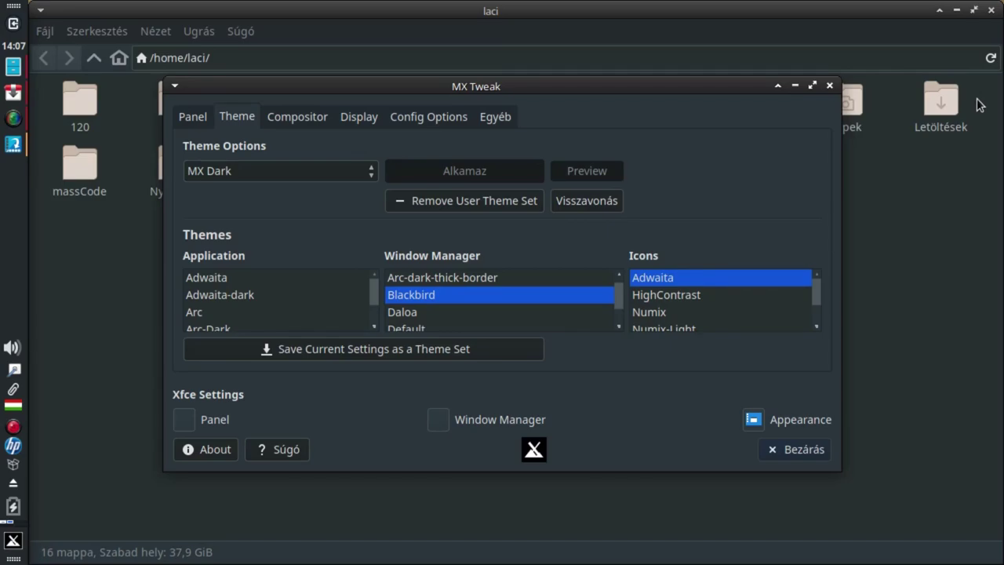
{"action": "left_click", "coordinate": [637, 303]}
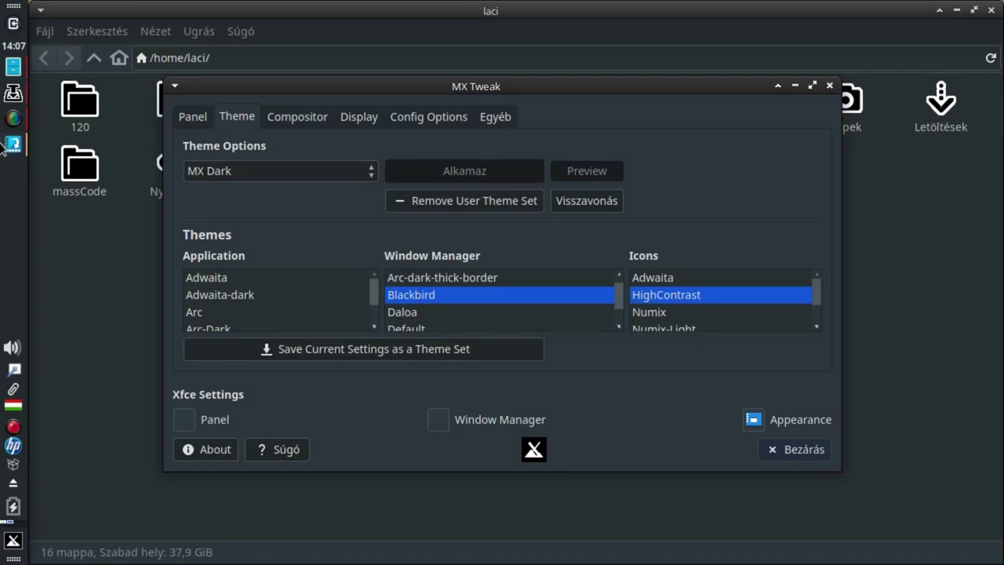
{"action": "mouse_move", "coordinate": [3, 148]}
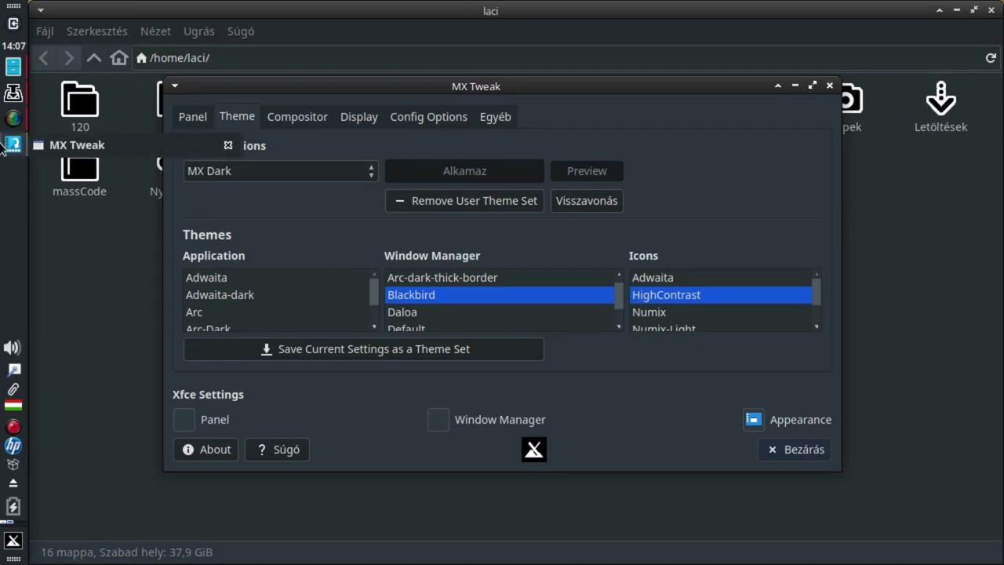
{"action": "left_click", "coordinate": [648, 279]}
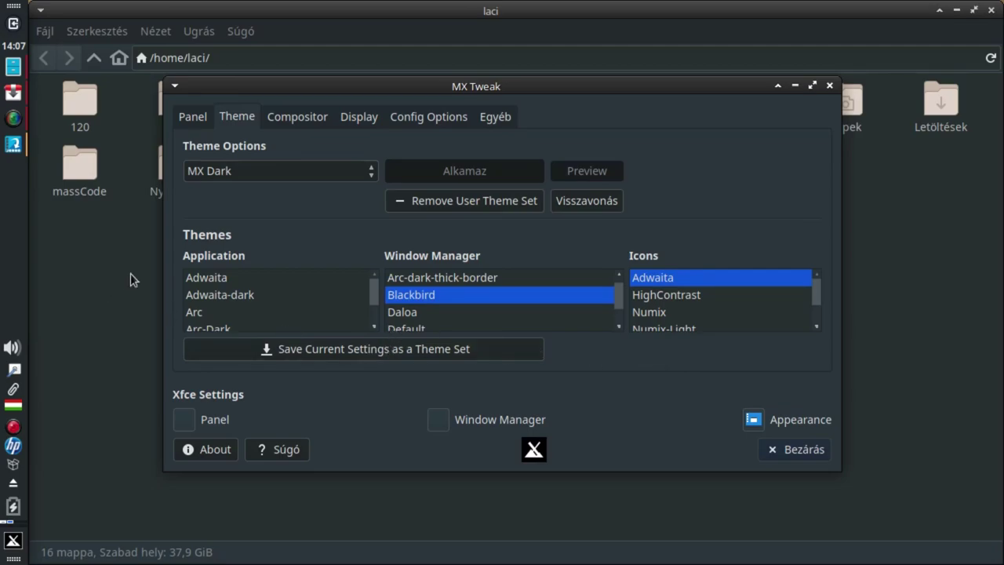
Reapply the MX Dark theme set to restore its window manager and icon themes, leaving MX Dark selected
{"action": "left_click", "coordinate": [304, 173]}
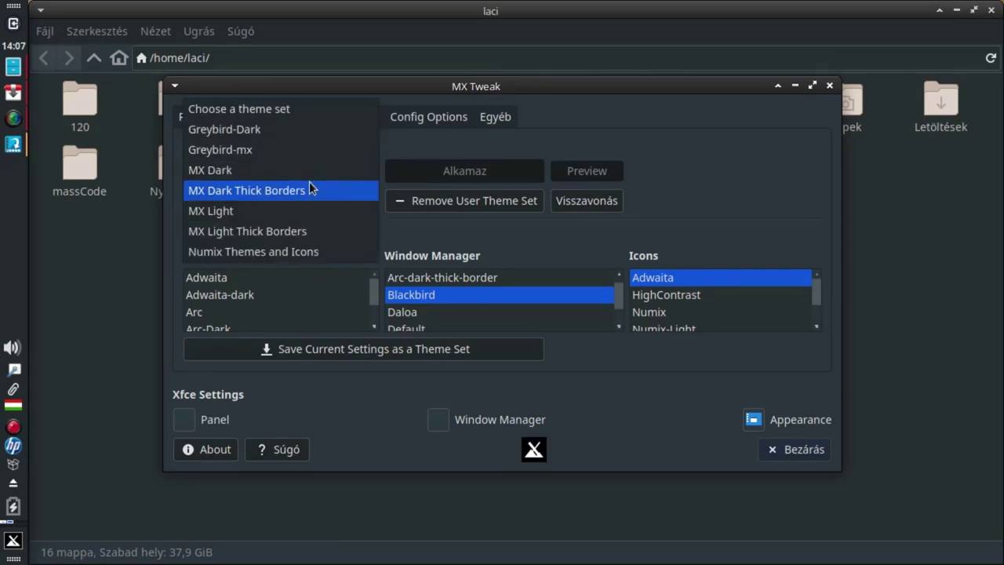
{"action": "left_click", "coordinate": [310, 172]}
{"action": "left_click", "coordinate": [455, 174]}
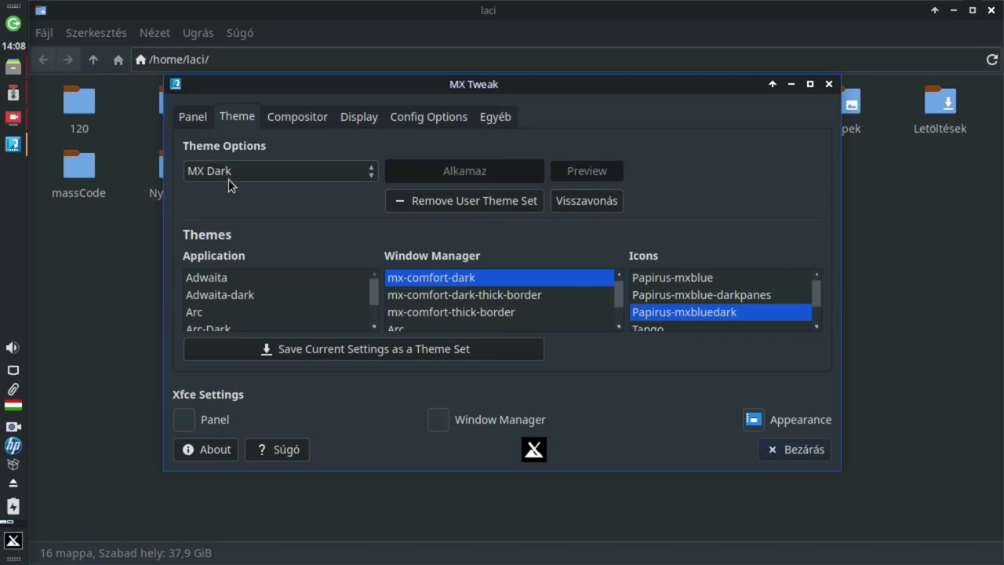
{"action": "left_click", "coordinate": [229, 179]}
{"action": "left_click", "coordinate": [228, 179]}
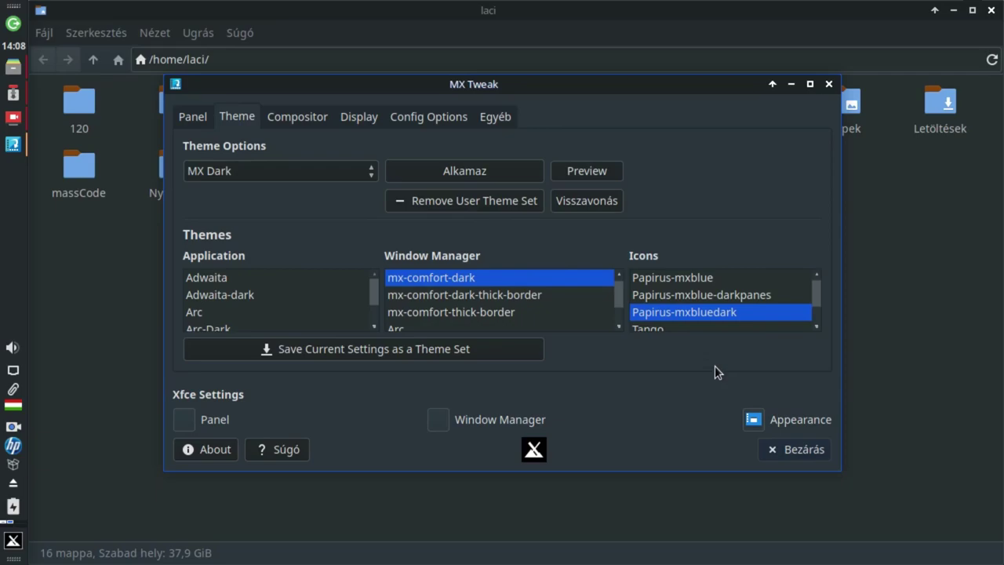
In the compositor options, set VBlank to auto and select Xfwm (Xfce) Compositor as the compositor
{"action": "key", "text": "ctrl+Tab"}
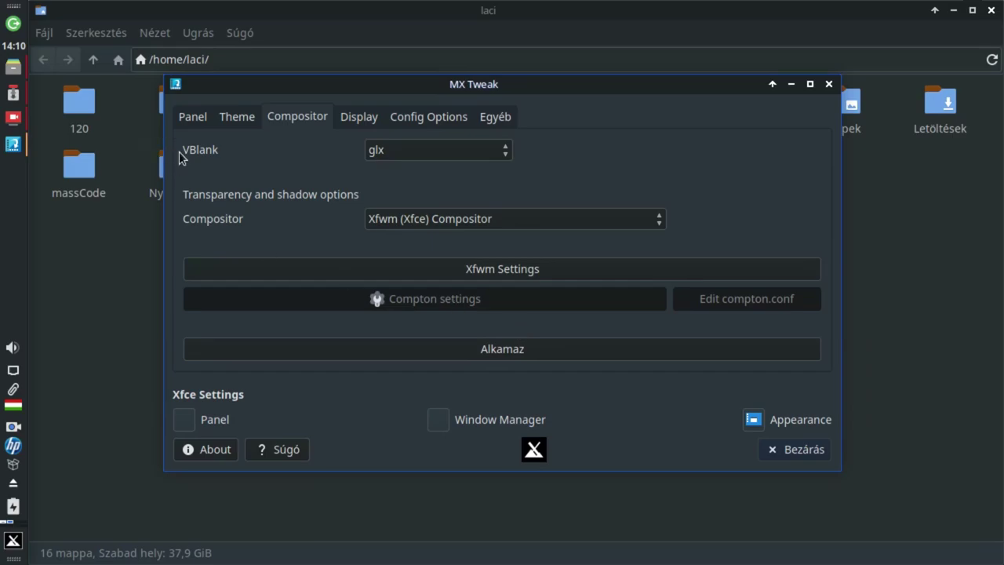
{"action": "left_click", "coordinate": [430, 152]}
{"action": "left_click", "coordinate": [433, 135]}
{"action": "left_click", "coordinate": [582, 221]}
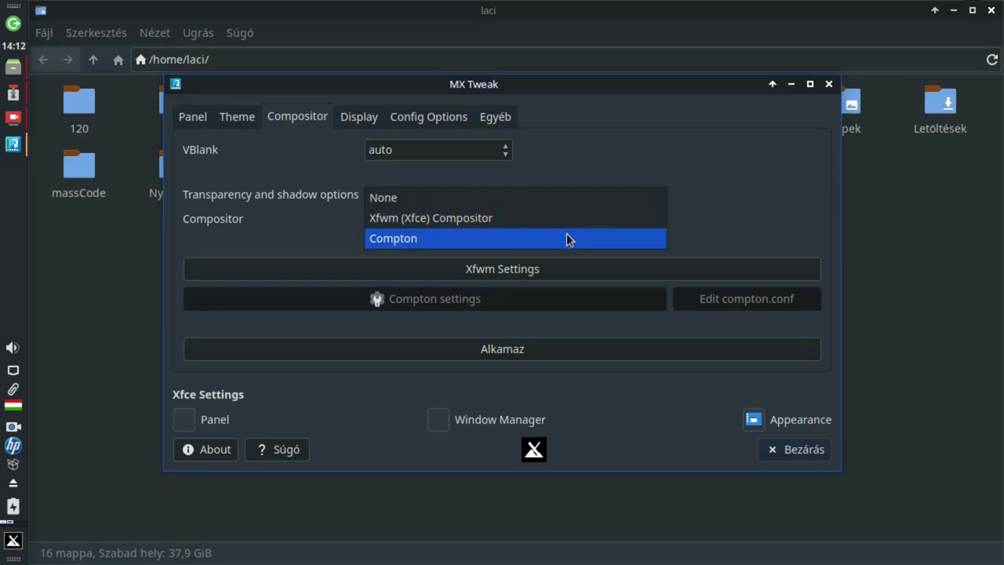
{"action": "left_click", "coordinate": [573, 218]}
{"action": "left_click", "coordinate": [573, 217]}
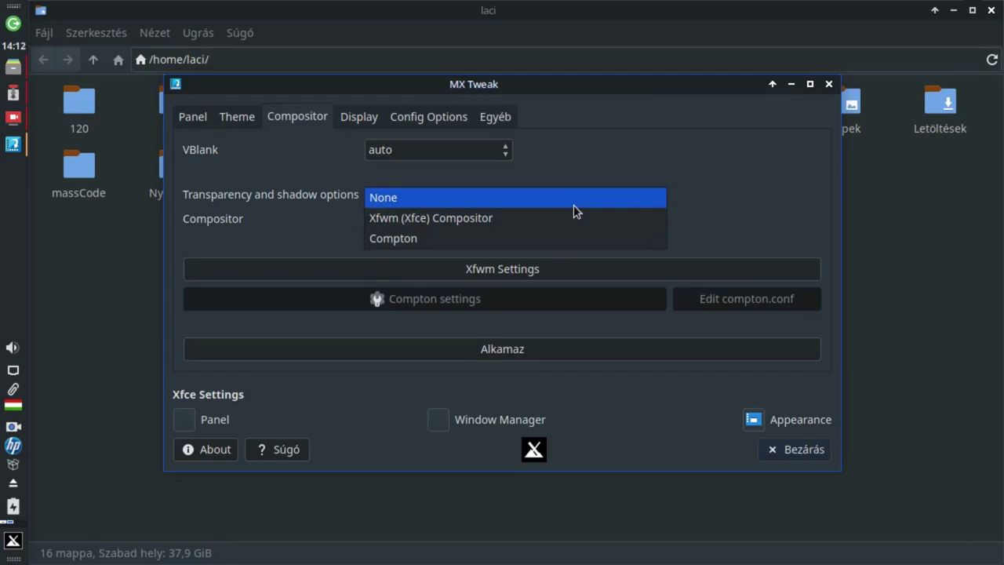
{"action": "left_click", "coordinate": [570, 214]}
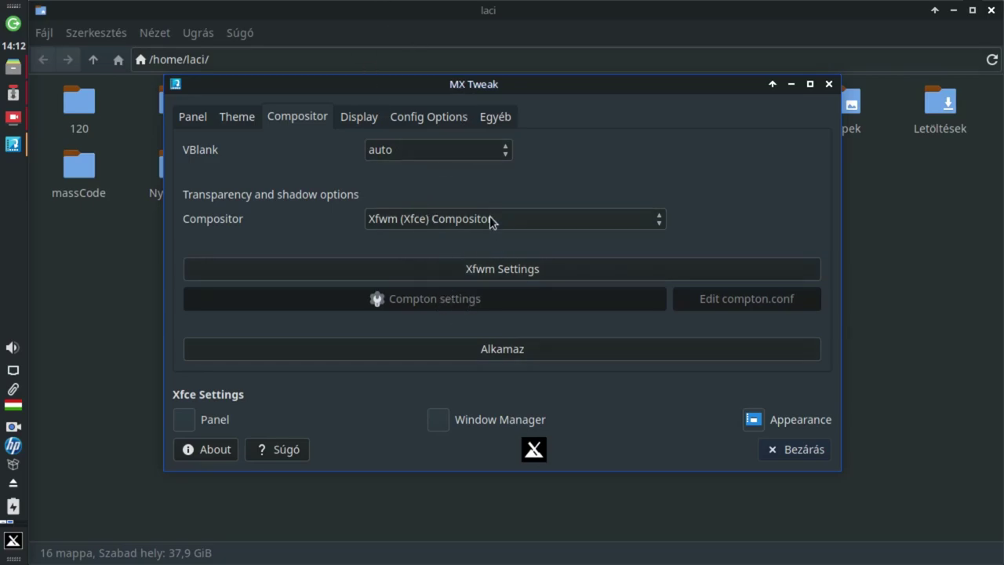
Open the Xfwm compositor settings and set the window decorations' opacity to the maximum
{"action": "left_click", "coordinate": [541, 274]}
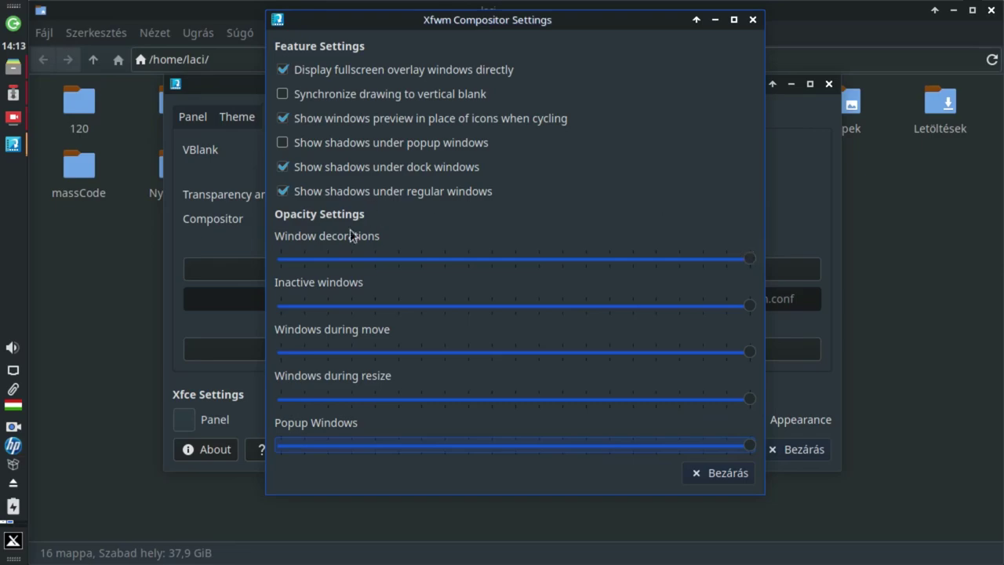
{"action": "mouse_move", "coordinate": [577, 266]}
{"action": "mouse_move", "coordinate": [405, 300]}
{"action": "mouse_move", "coordinate": [669, 267]}
{"action": "left_click_drag", "start_coordinate": [757, 260], "coordinate": [804, 250]}
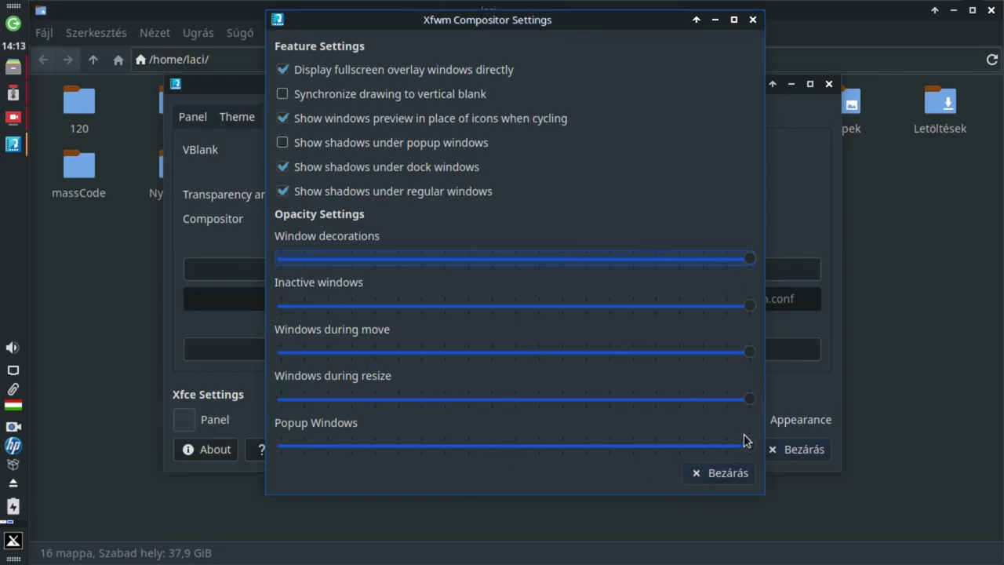
Try a reduced opacity for inactive windows, restore it to the maximum and close the Xfwm compositor settings
{"action": "left_click_drag", "start_coordinate": [750, 306], "coordinate": [573, 306]}
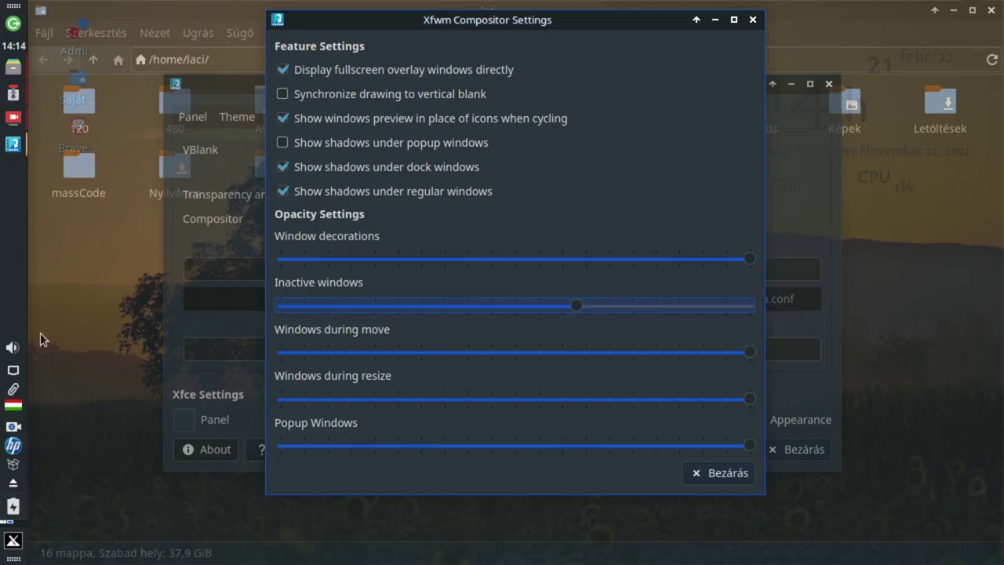
{"action": "left_click_drag", "start_coordinate": [357, 20], "coordinate": [625, 10]}
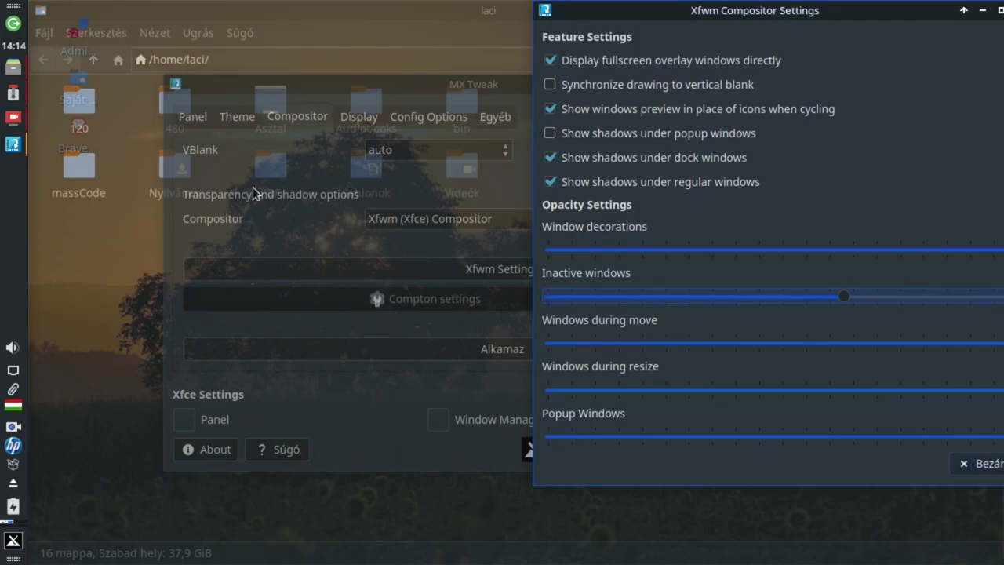
{"action": "left_click_drag", "start_coordinate": [668, 11], "coordinate": [320, 38]}
{"action": "left_click_drag", "start_coordinate": [603, 325], "coordinate": [686, 329]}
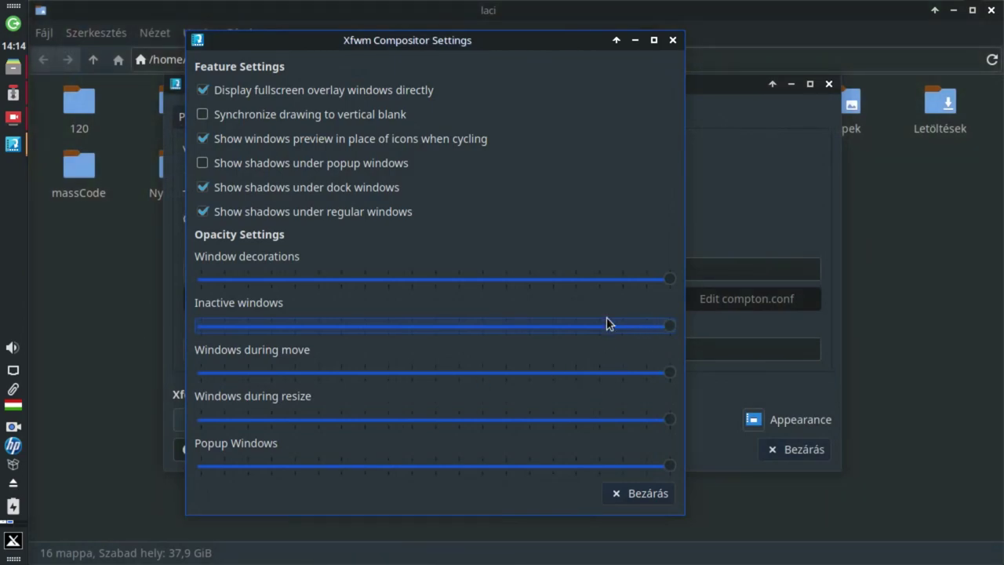
{"action": "left_click", "coordinate": [634, 496]}
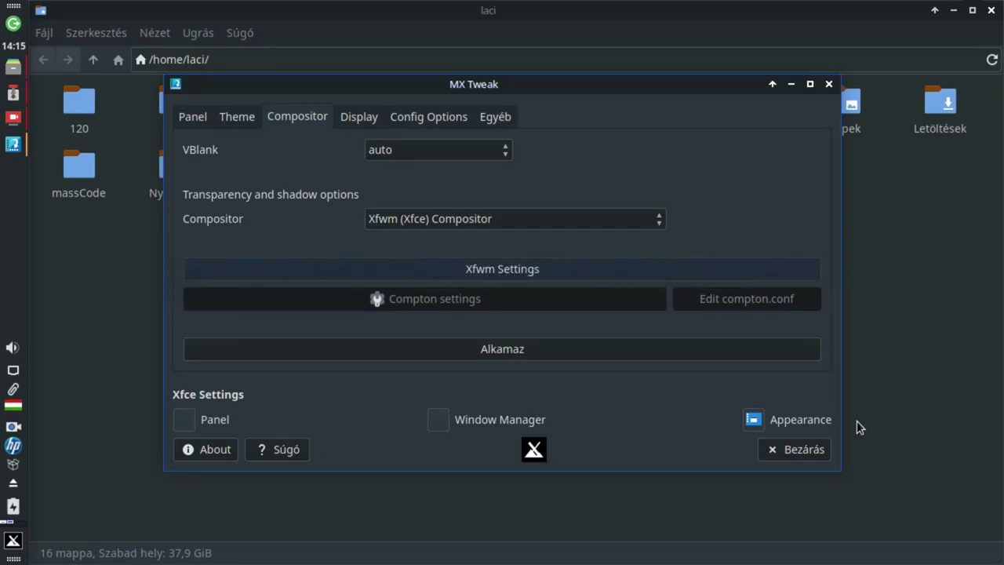
Switch the compositor to Compton and enable "Ablakok kliensoldali árnyékolása" in its shadow settings
{"action": "left_click", "coordinate": [538, 220]}
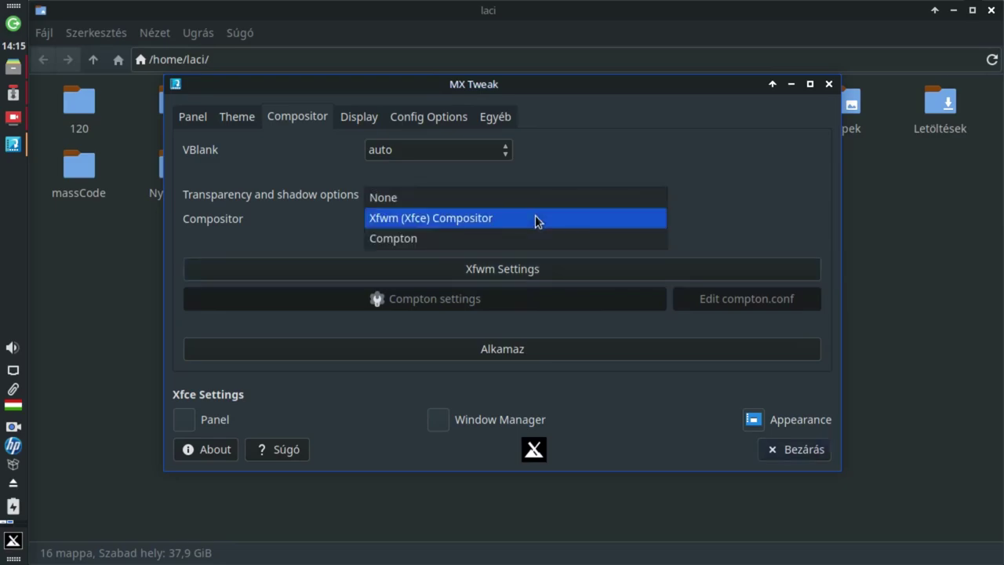
{"action": "left_click", "coordinate": [451, 241]}
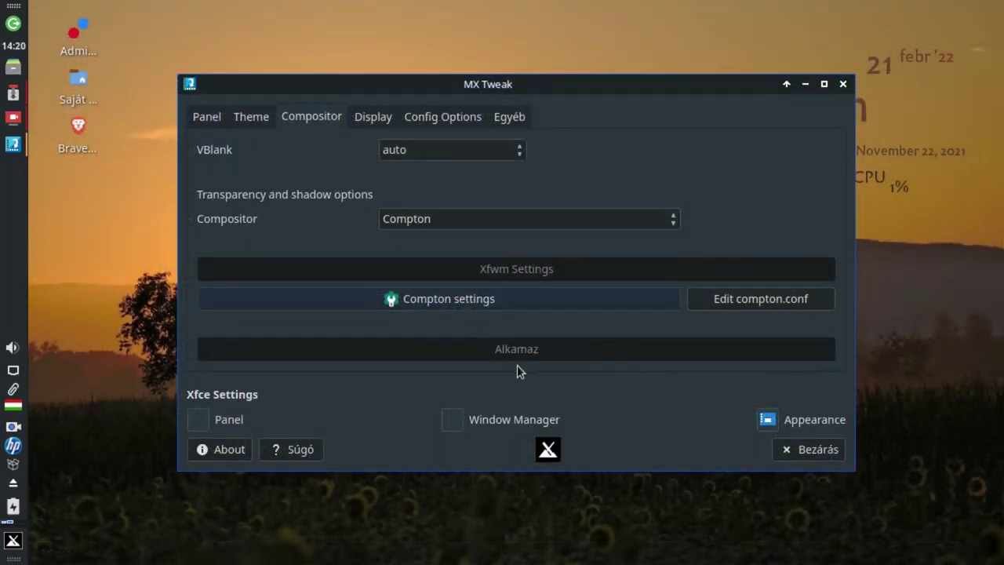
{"action": "left_click", "coordinate": [479, 305]}
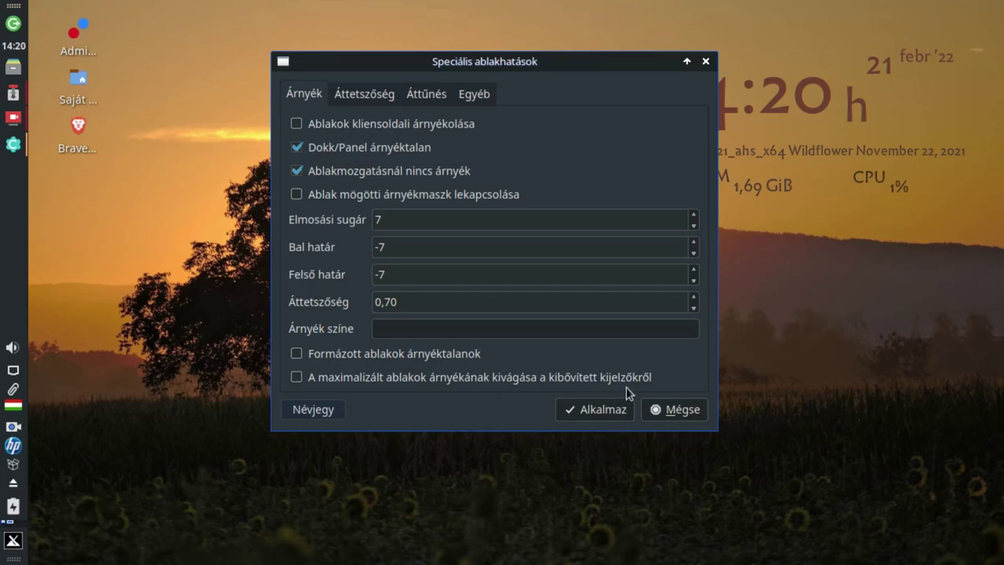
{"action": "left_click", "coordinate": [302, 124]}
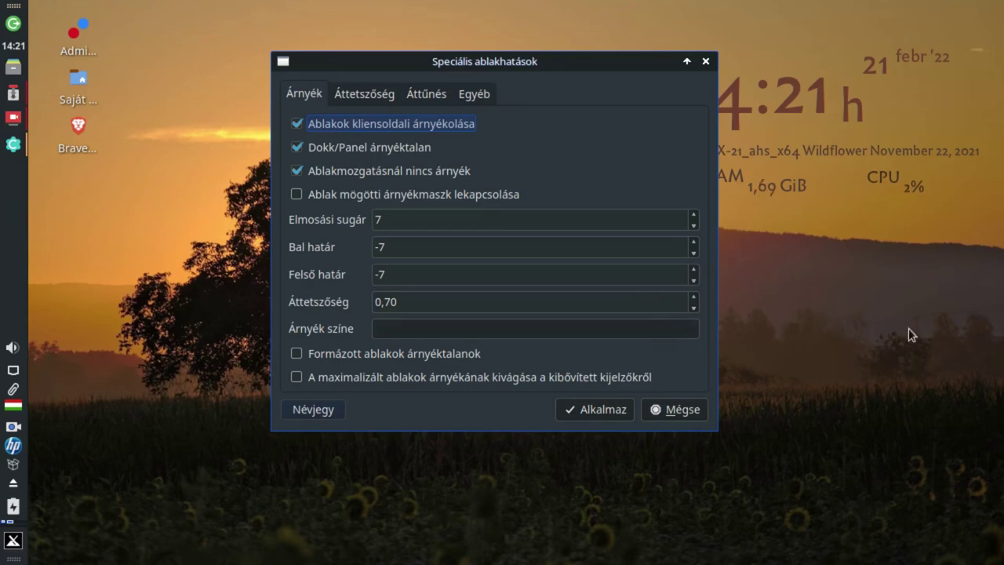
Review Compton's opacity settings and turn off "Ablaknyitásnál, zárásnál nincs áttűnés" in its fading settings
{"action": "left_click", "coordinate": [347, 98]}
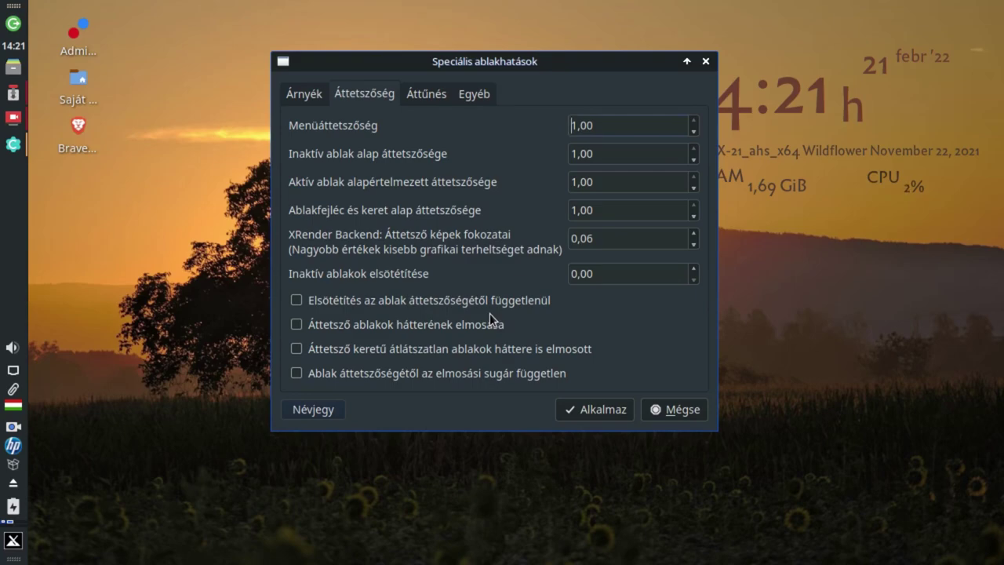
{"action": "left_click", "coordinate": [432, 92]}
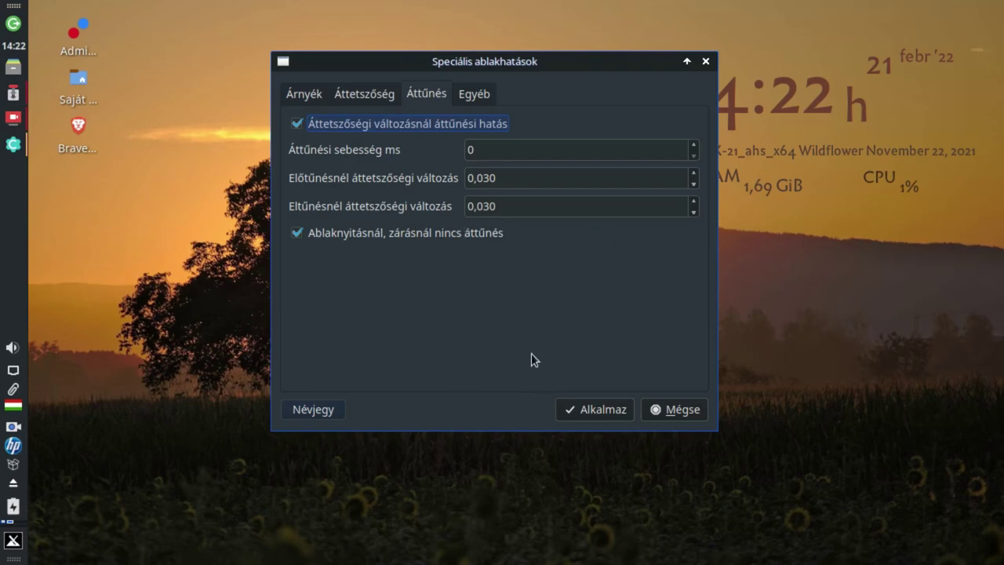
{"action": "left_click", "coordinate": [298, 233]}
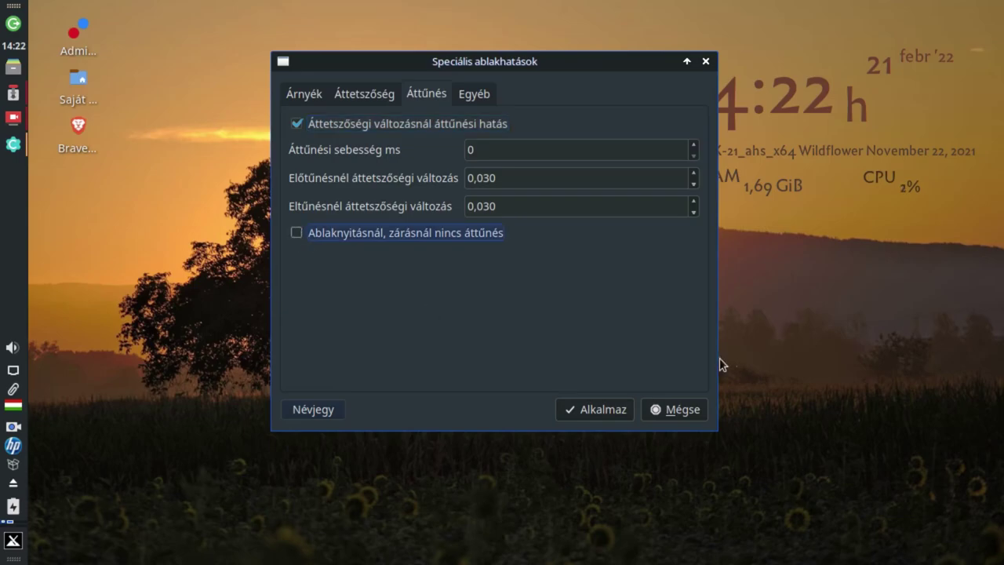
Test the fading effect by opening a file manager window and closing it again
{"action": "left_click", "coordinate": [13, 66]}
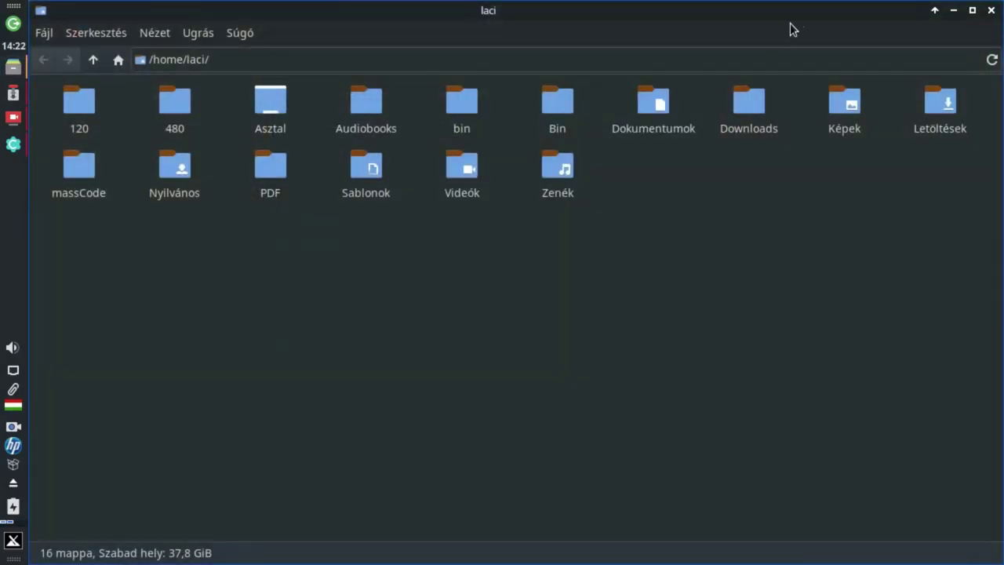
{"action": "left_click", "coordinate": [996, 11]}
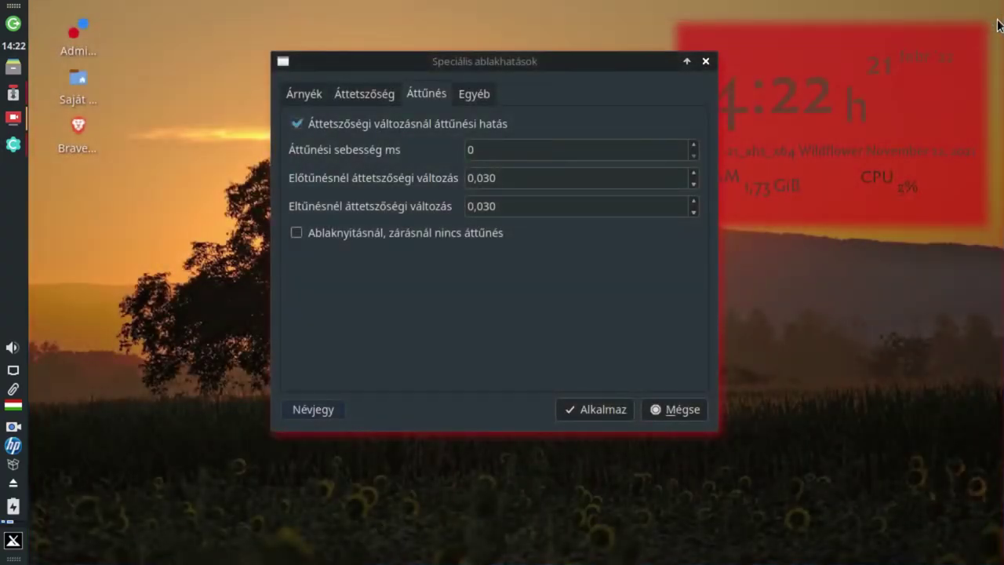
Set Compton's shadow colour to near-black #020202 and apply the change
{"action": "left_click", "coordinate": [339, 93]}
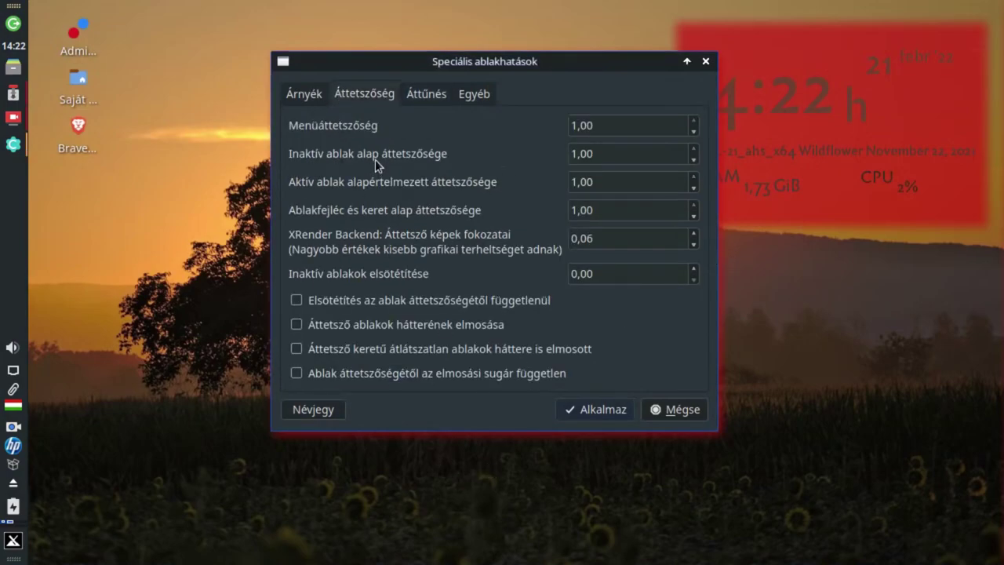
{"action": "left_click", "coordinate": [321, 97]}
{"action": "left_click", "coordinate": [464, 325]}
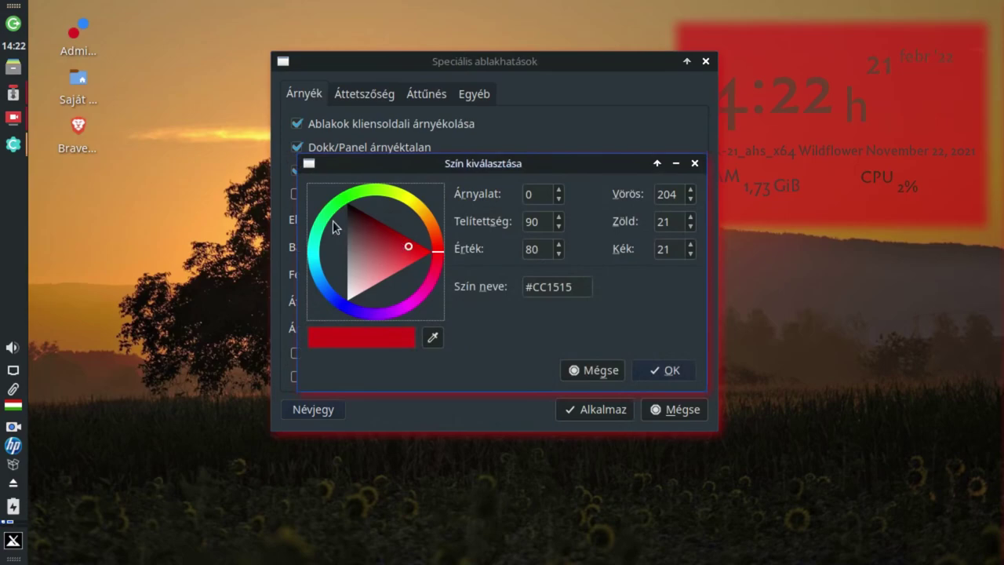
{"action": "left_click_drag", "start_coordinate": [355, 217], "coordinate": [347, 203]}
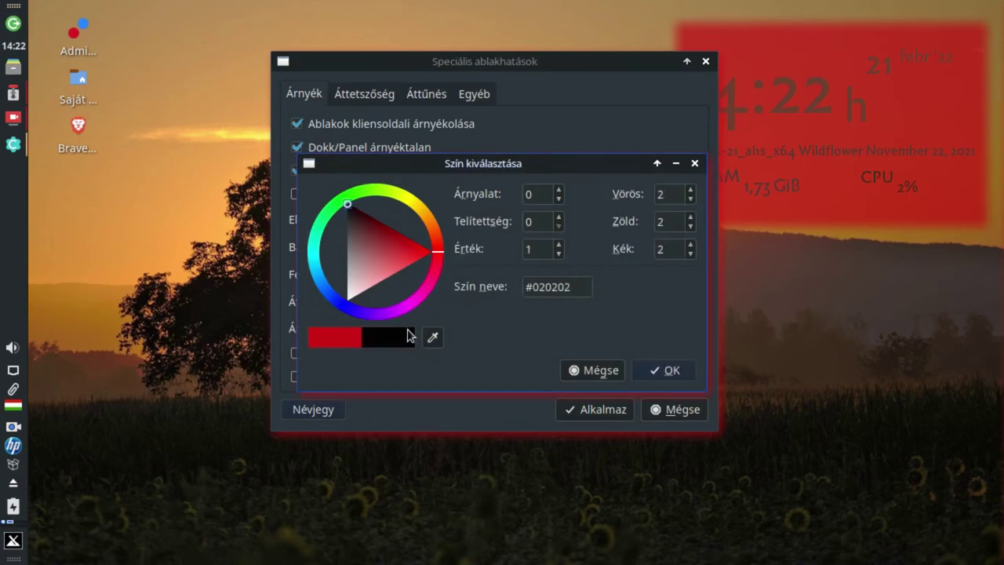
{"action": "left_click", "coordinate": [665, 369]}
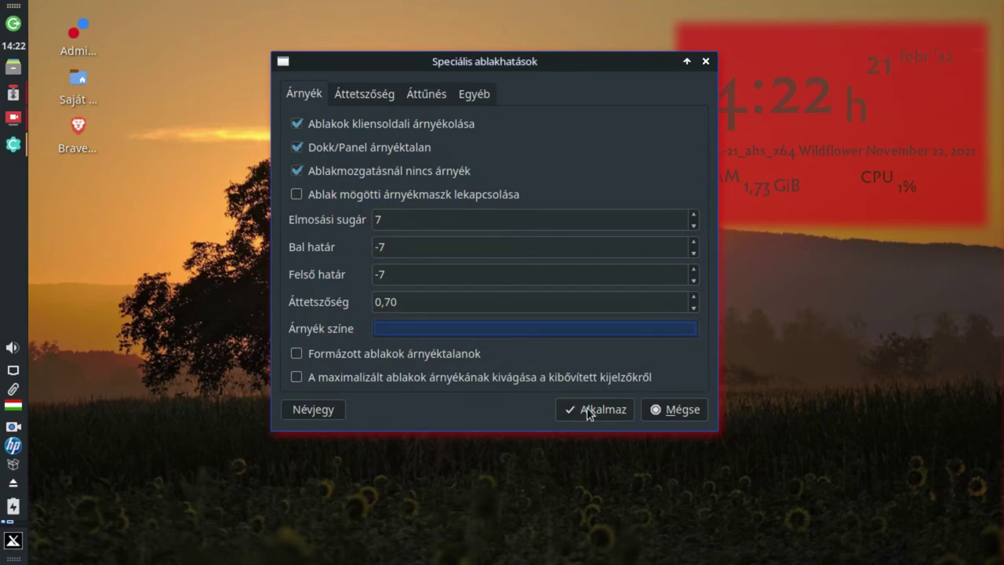
{"action": "left_click", "coordinate": [584, 411]}
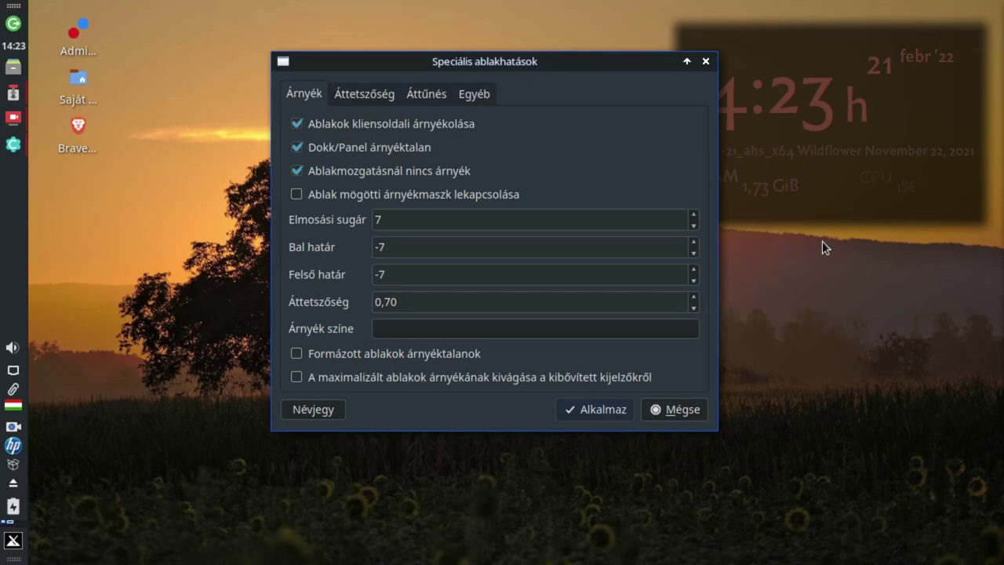
Review Compton's fading, rendering API, opacity and shadow settings, apply them unchanged and close the Compton settings
{"action": "left_click", "coordinate": [426, 96]}
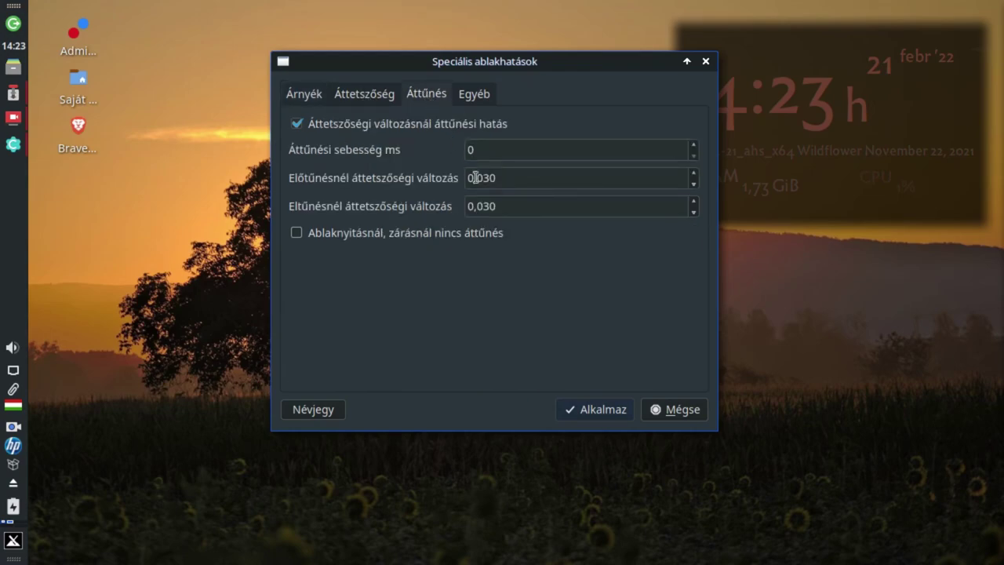
{"action": "left_click", "coordinate": [468, 94]}
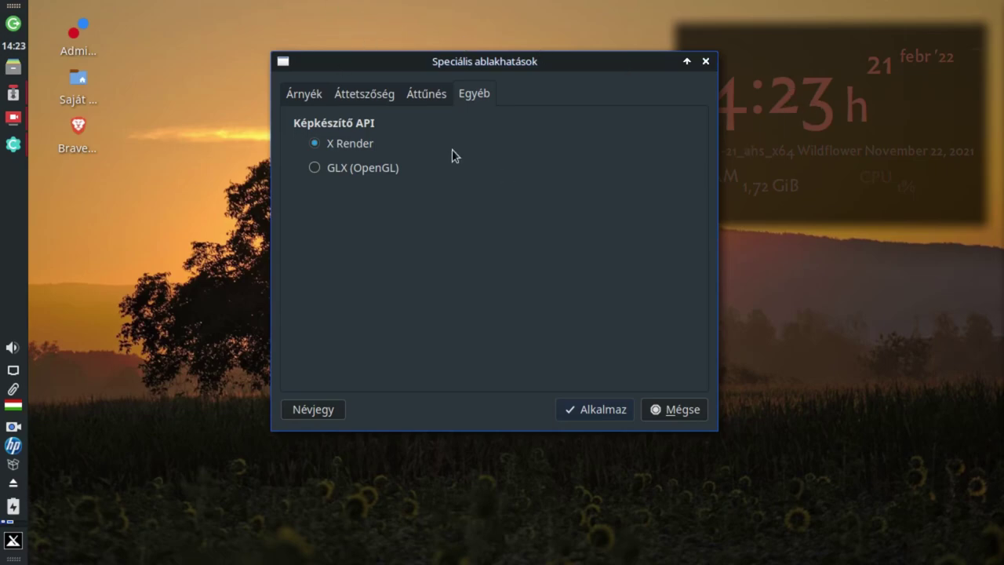
{"action": "left_click", "coordinate": [594, 409]}
{"action": "left_click", "coordinate": [434, 96]}
{"action": "left_click", "coordinate": [383, 93]}
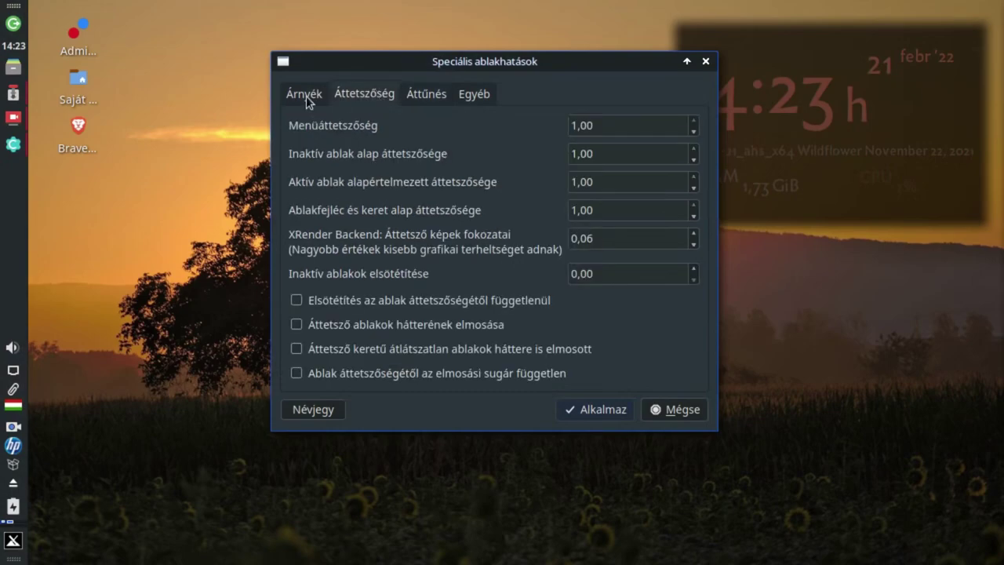
{"action": "left_click", "coordinate": [303, 95]}
{"action": "left_click", "coordinate": [686, 412]}
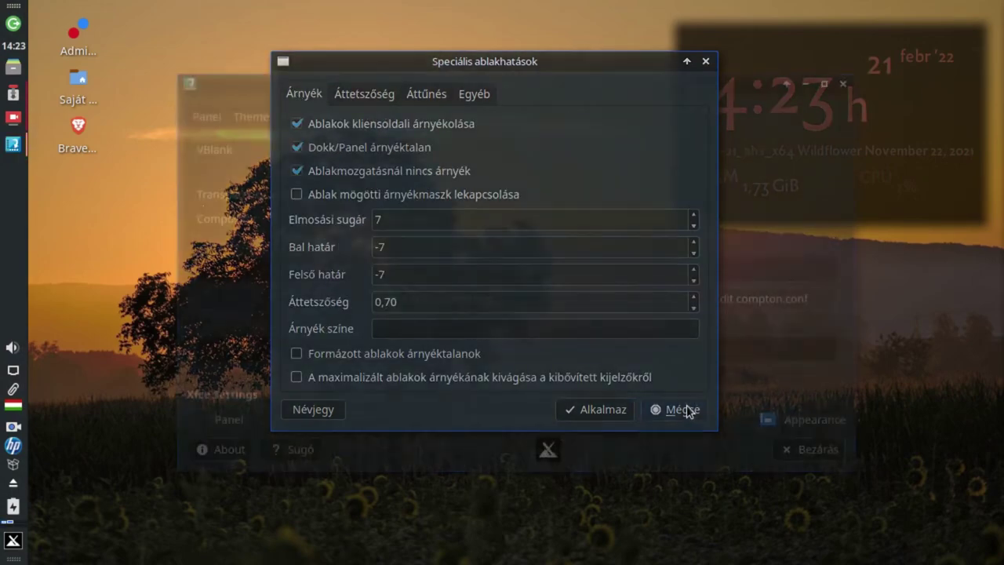
Switch the compositor to Xfwm (Xfce) Compositor and apply the change
{"action": "left_click", "coordinate": [489, 218]}
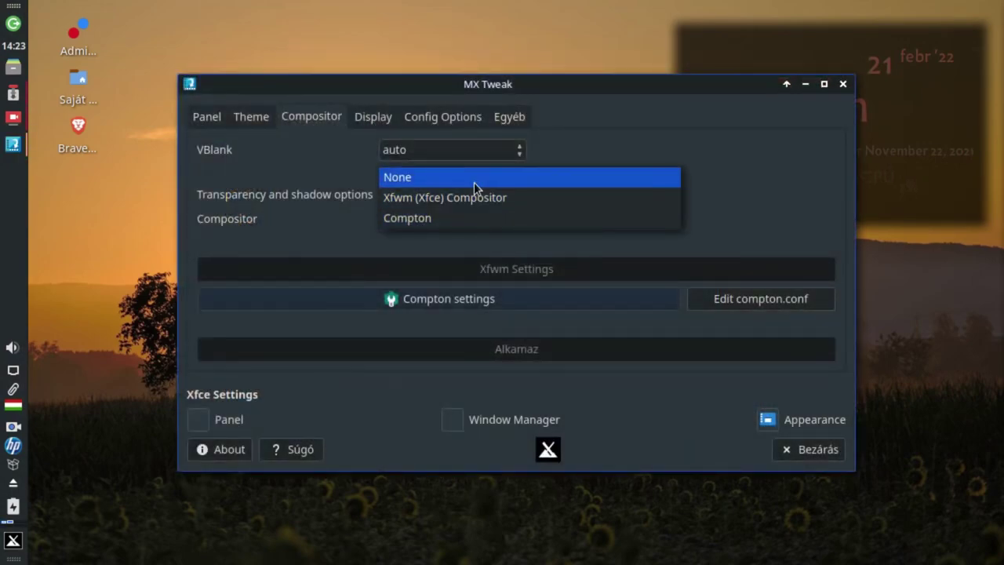
{"action": "left_click", "coordinate": [471, 198]}
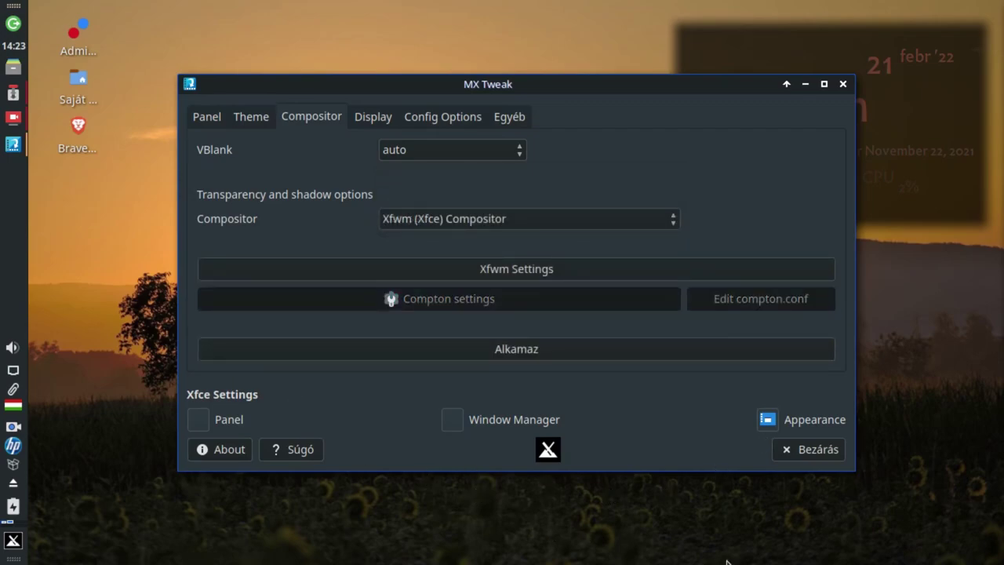
{"action": "left_click", "coordinate": [511, 347]}
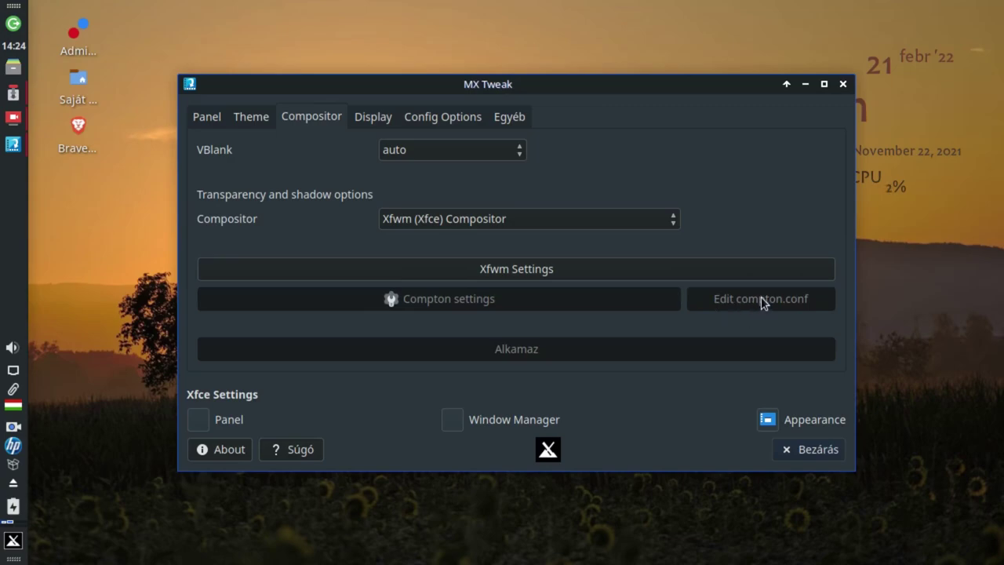
Select Compton as the compositor without applying it, examine its compton.conf file in the editor and close the file
{"action": "left_click", "coordinate": [504, 221]}
{"action": "left_click", "coordinate": [507, 239]}
{"action": "left_click", "coordinate": [725, 304]}
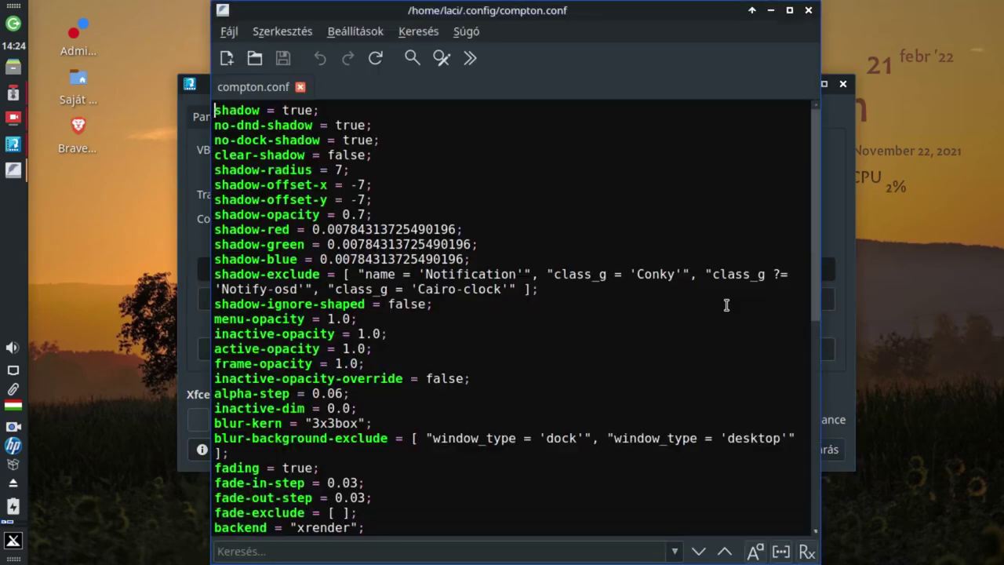
{"action": "scroll", "coordinate": [492, 268], "scroll_direction": "down", "scroll_amount": 3}
{"action": "scroll", "coordinate": [492, 268], "scroll_direction": "down", "scroll_amount": 6}
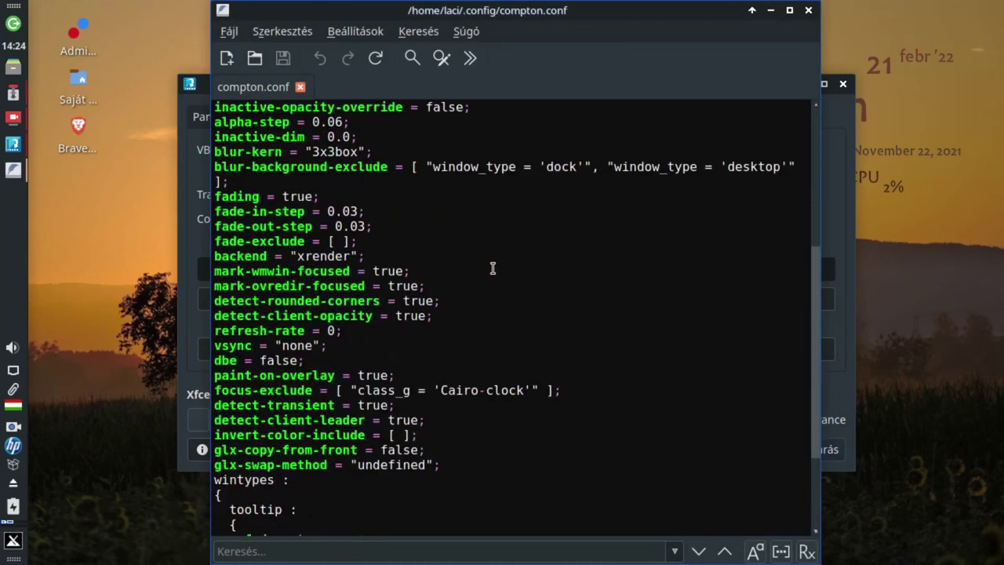
{"action": "scroll", "coordinate": [492, 268], "scroll_direction": "up", "scroll_amount": 9}
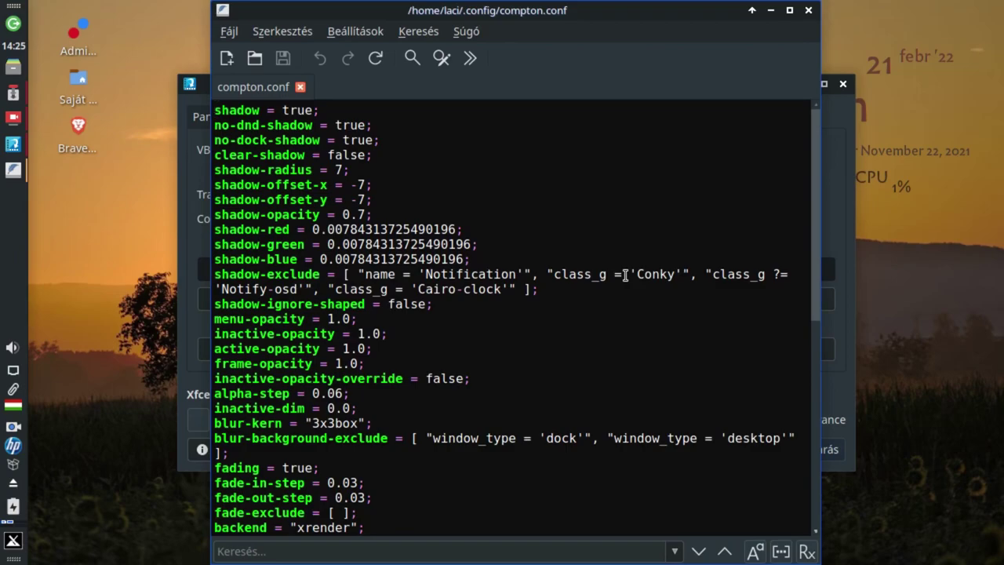
{"action": "left_click", "coordinate": [808, 10]}
Reselect Xfwm (Xfce) Compositor, look over its feature and opacity settings and close them
{"action": "left_click", "coordinate": [445, 218]}
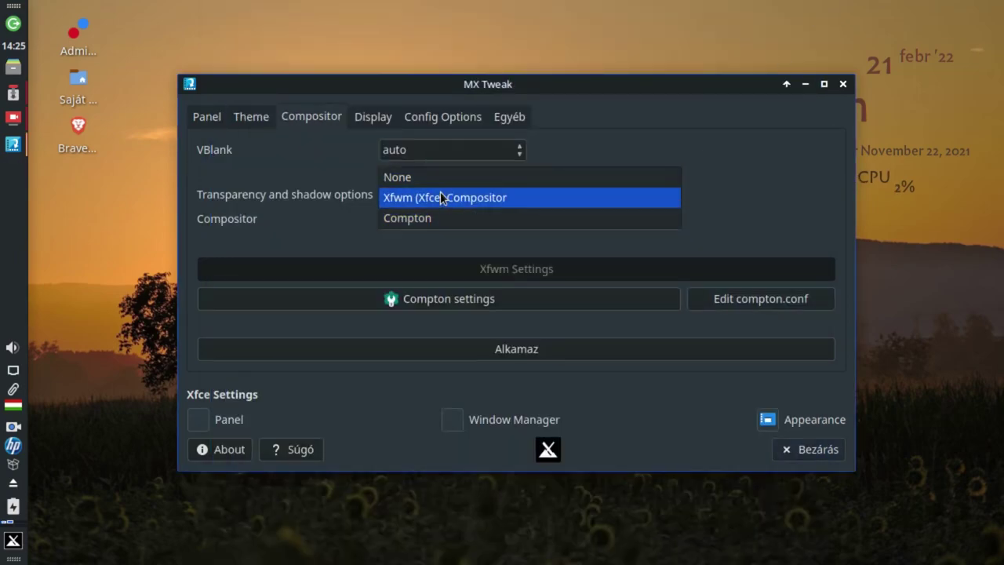
{"action": "left_click", "coordinate": [440, 192]}
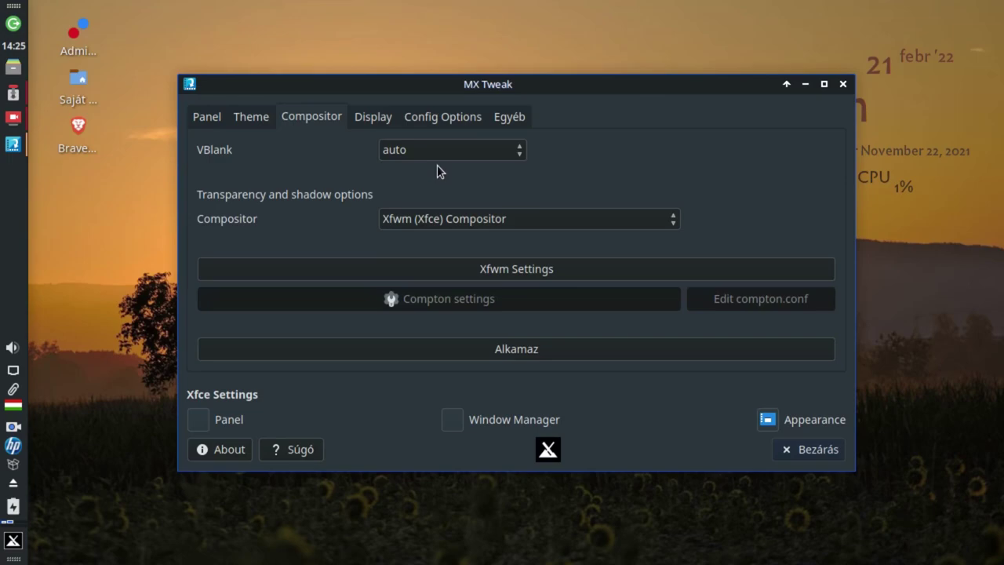
{"action": "left_click", "coordinate": [443, 219]}
{"action": "left_click", "coordinate": [539, 268]}
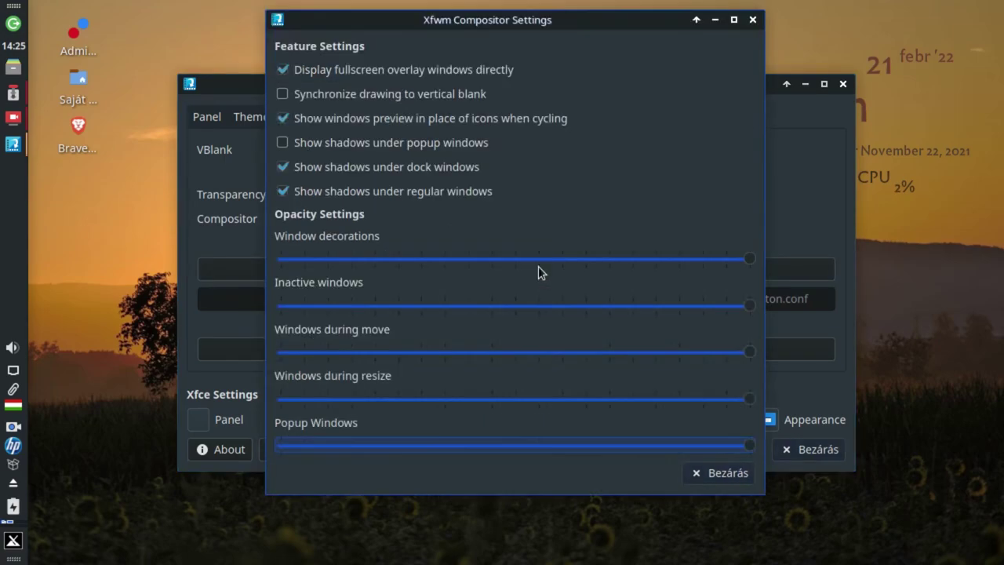
{"action": "left_click", "coordinate": [750, 20]}
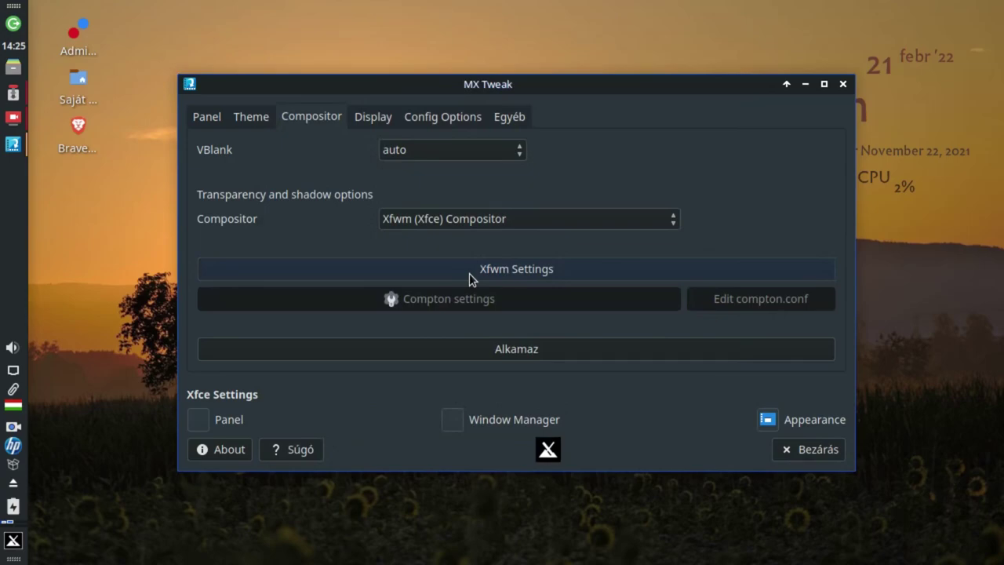
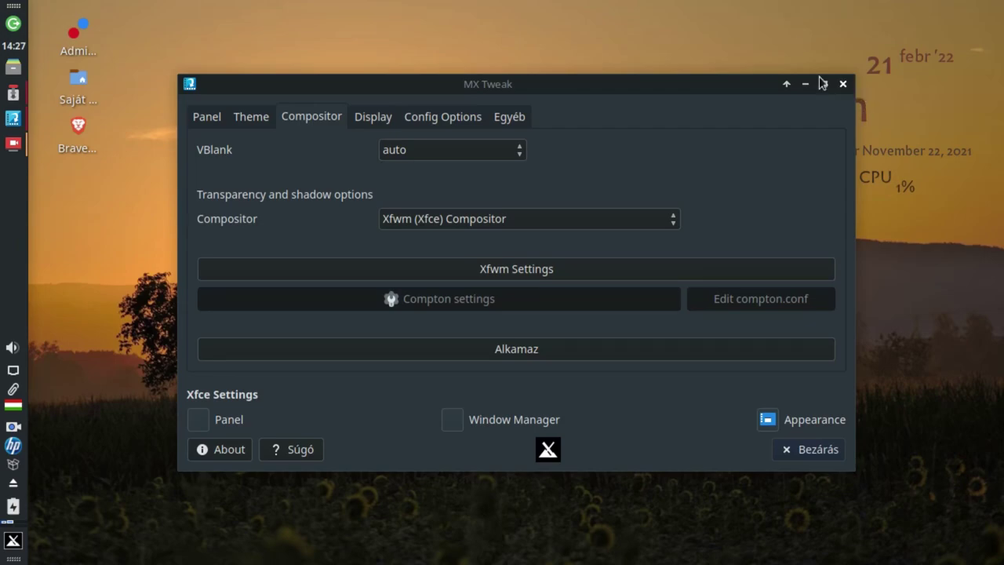
Try a GTK scaling of 2 in the display tweaks and restore it to 1
{"action": "left_click", "coordinate": [370, 123]}
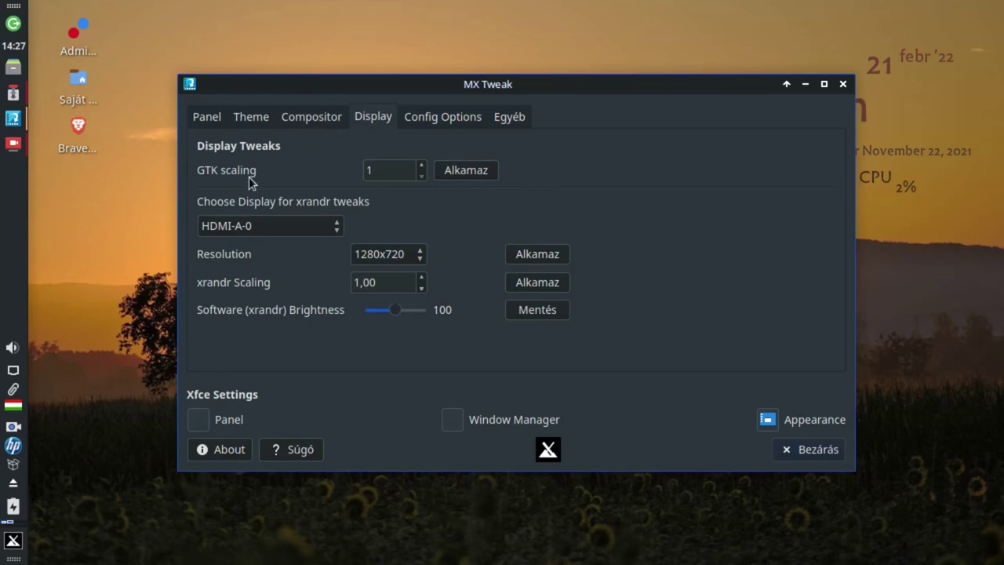
{"action": "left_click", "coordinate": [422, 165]}
{"action": "left_click", "coordinate": [441, 172]}
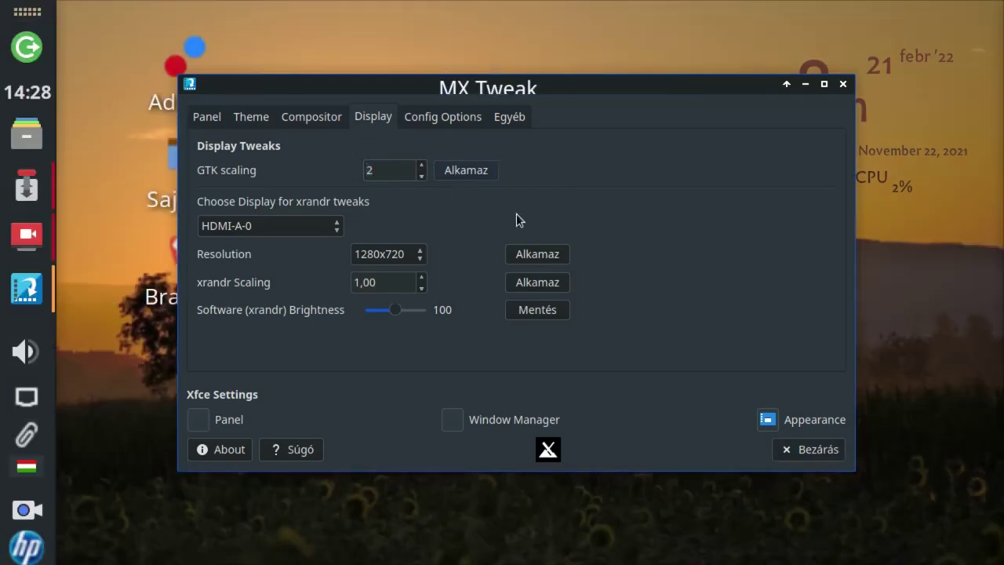
{"action": "left_click", "coordinate": [420, 177]}
{"action": "left_click", "coordinate": [473, 173]}
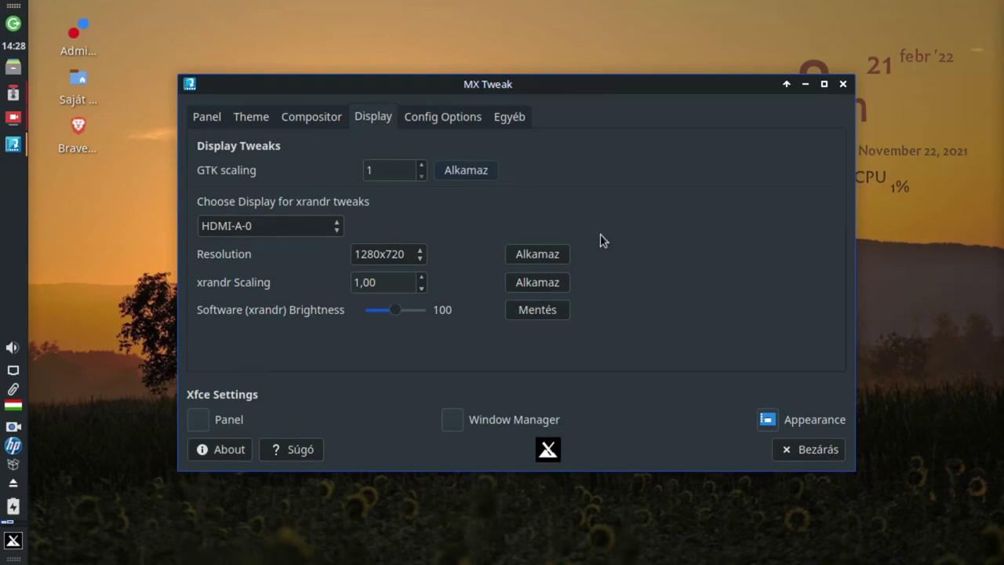
Examine the displays and resolutions offered for the xrandr tweaks without changing the selection
{"action": "left_click", "coordinate": [258, 229]}
{"action": "left_click", "coordinate": [255, 225]}
{"action": "left_click", "coordinate": [397, 256]}
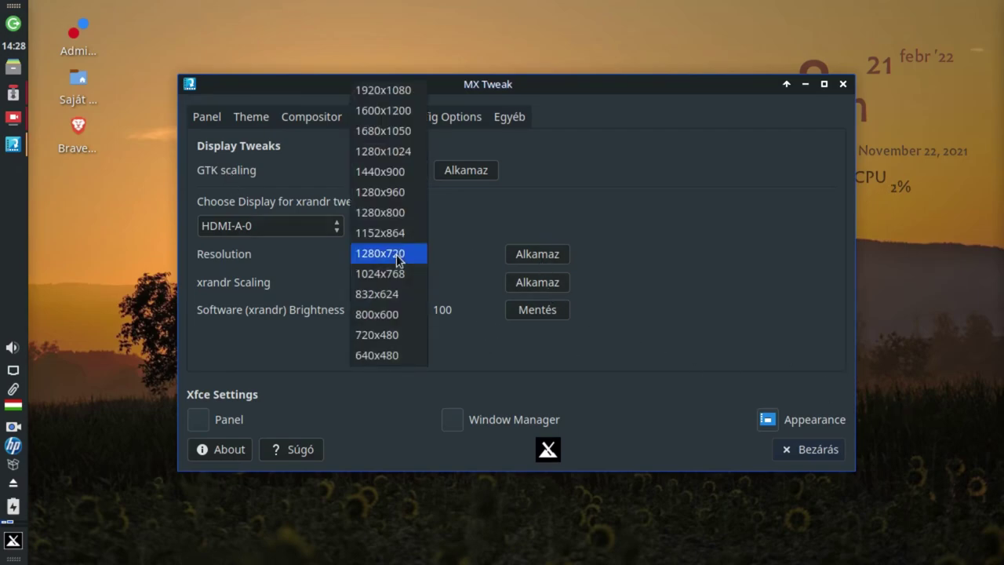
{"action": "left_click", "coordinate": [481, 256]}
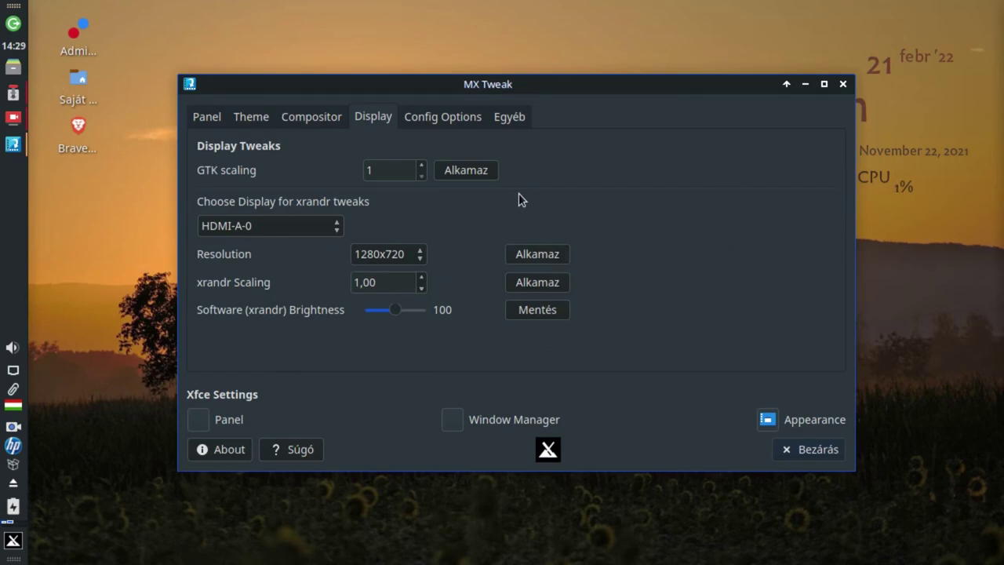
{"action": "left_click", "coordinate": [313, 226]}
{"action": "left_click", "coordinate": [313, 227]}
Open a terminal in the desktop folder and try to run arandr
{"action": "right_click", "coordinate": [167, 25]}
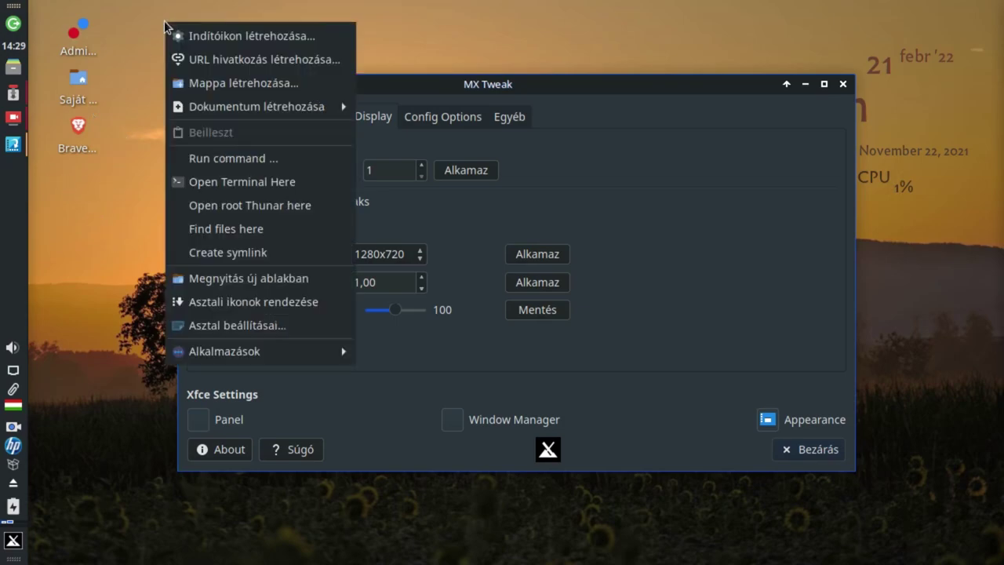
{"action": "left_click", "coordinate": [214, 181]}
{"action": "type", "text": "arandr"}
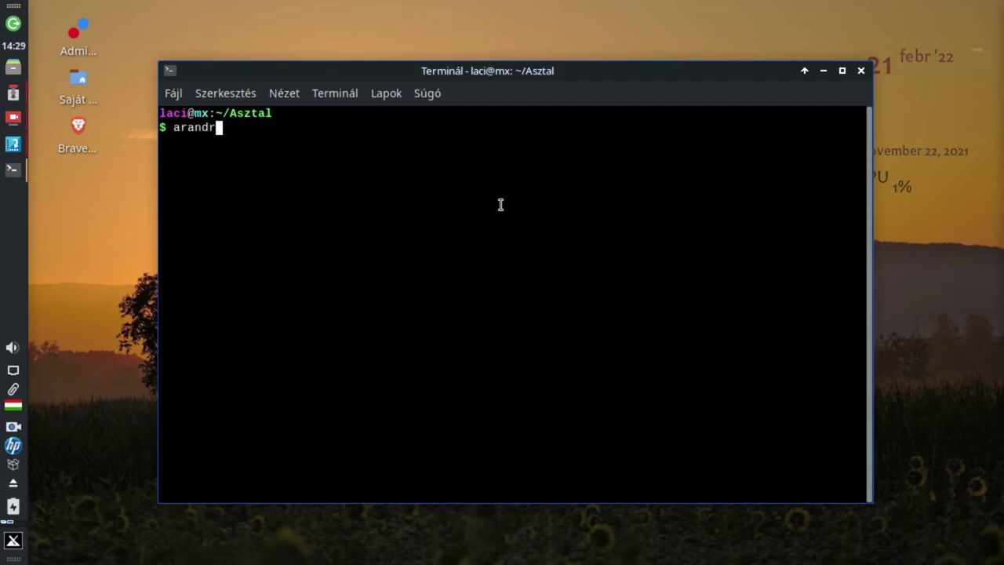
{"action": "key", "text": "Return"}
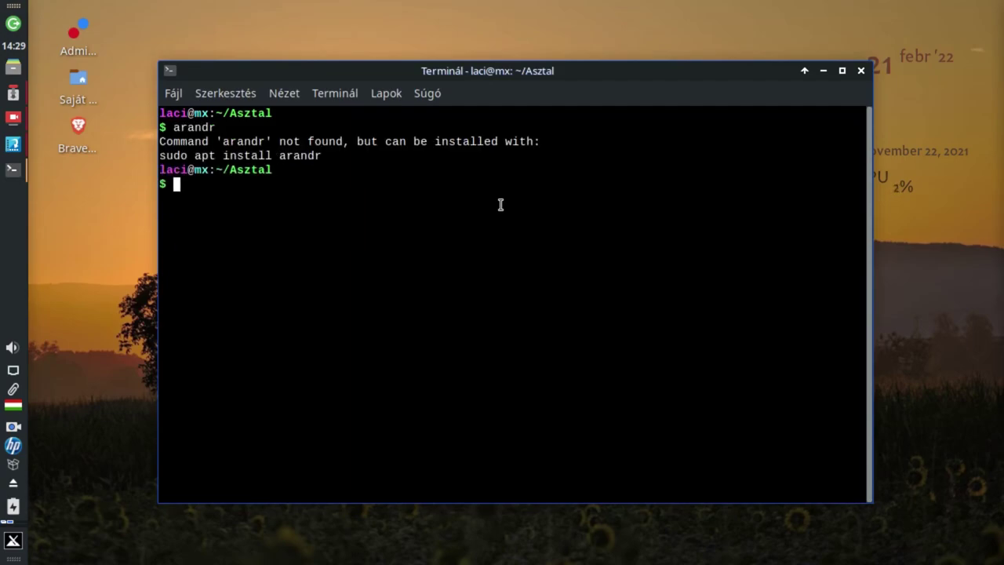
Install the arandr package with "sudo apt install arandr", entering the account password for sudo
{"action": "type", "text": "sudo a"}
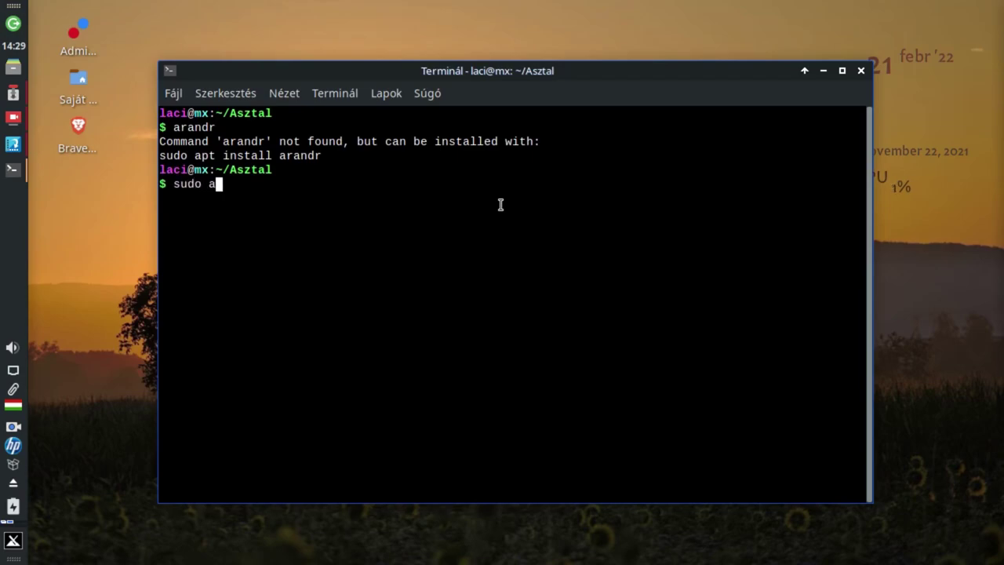
{"action": "type", "text": "pt install arandr"}
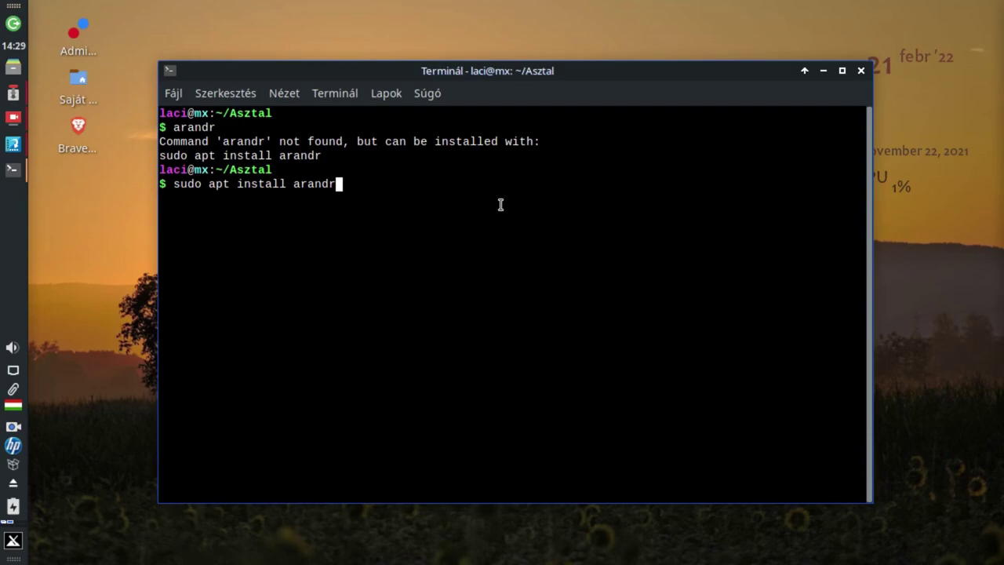
{"action": "key", "text": "Return"}
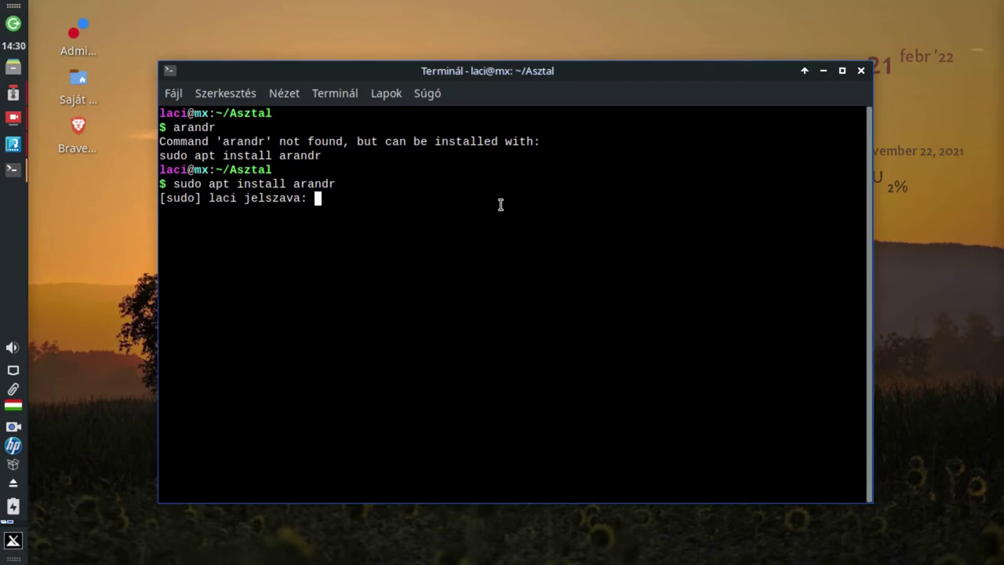
{"action": "key", "text": "Return"}
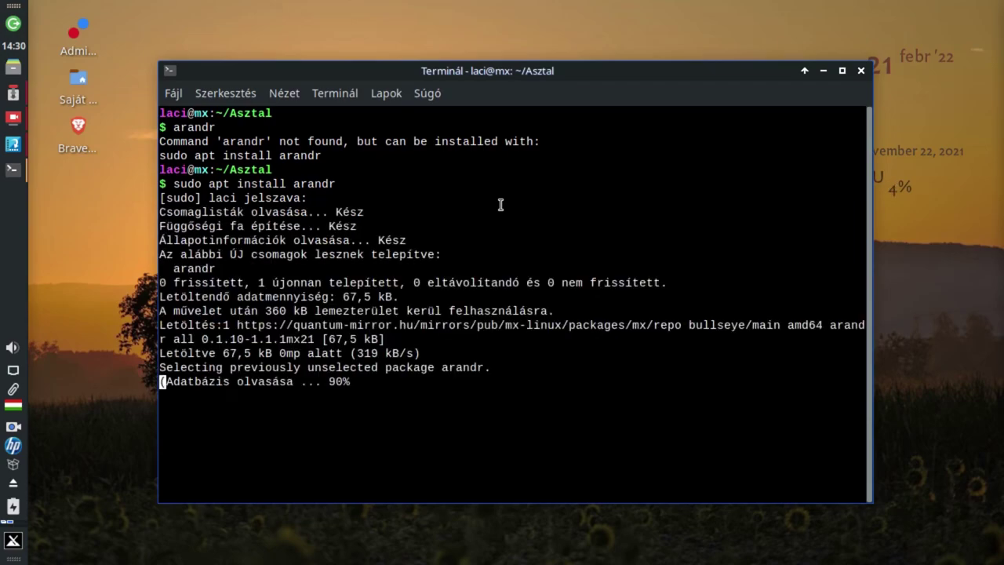
Recall the arandr command in the terminal and run it to open the screen layout editor
{"action": "key", "text": "Up"}
{"action": "key", "text": "Up"}
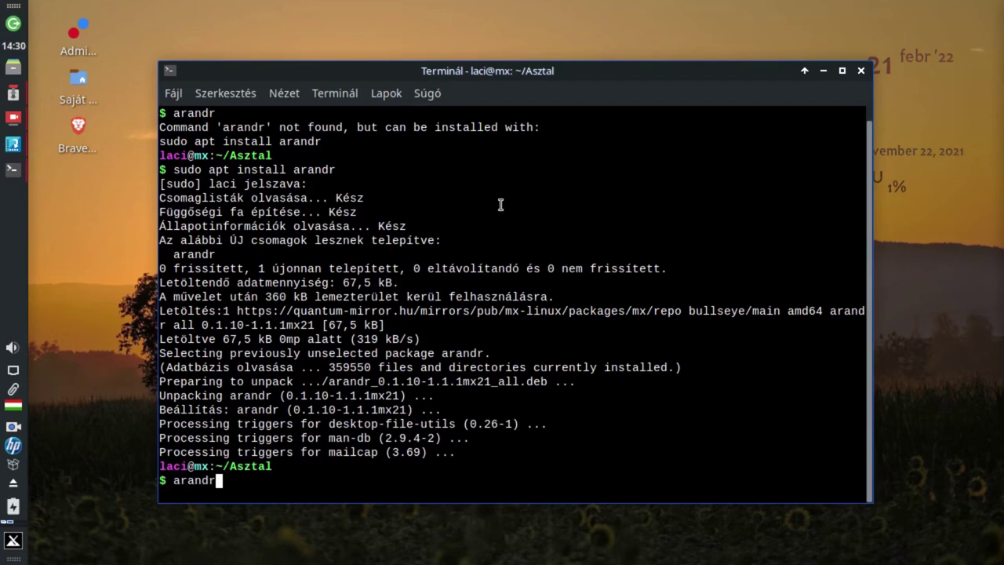
{"action": "key", "text": "Up"}
{"action": "key", "text": "Down"}
{"action": "key", "text": "Return"}
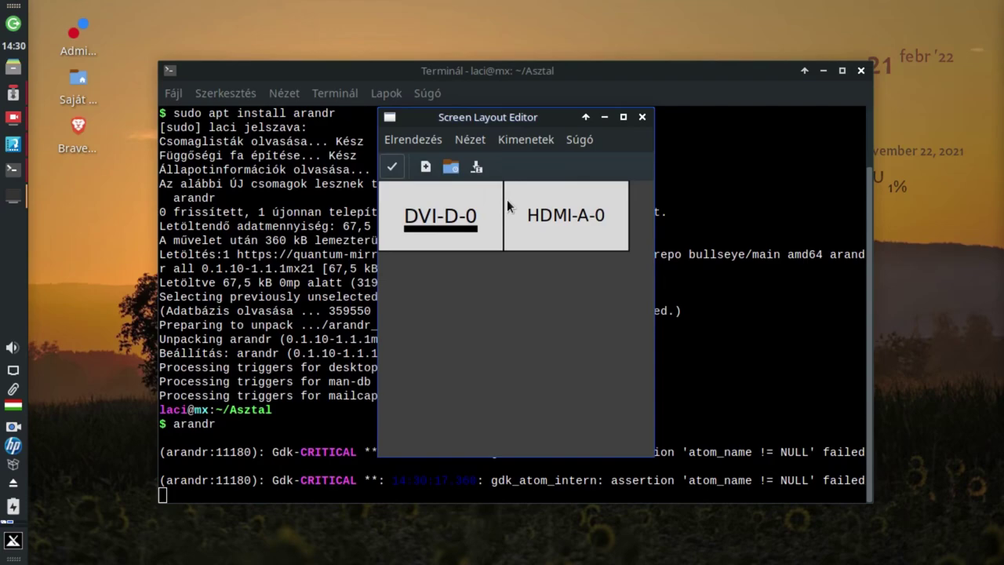
Examine the orientation options of the DVI-D-0 output without changing them
{"action": "right_click", "coordinate": [449, 214]}
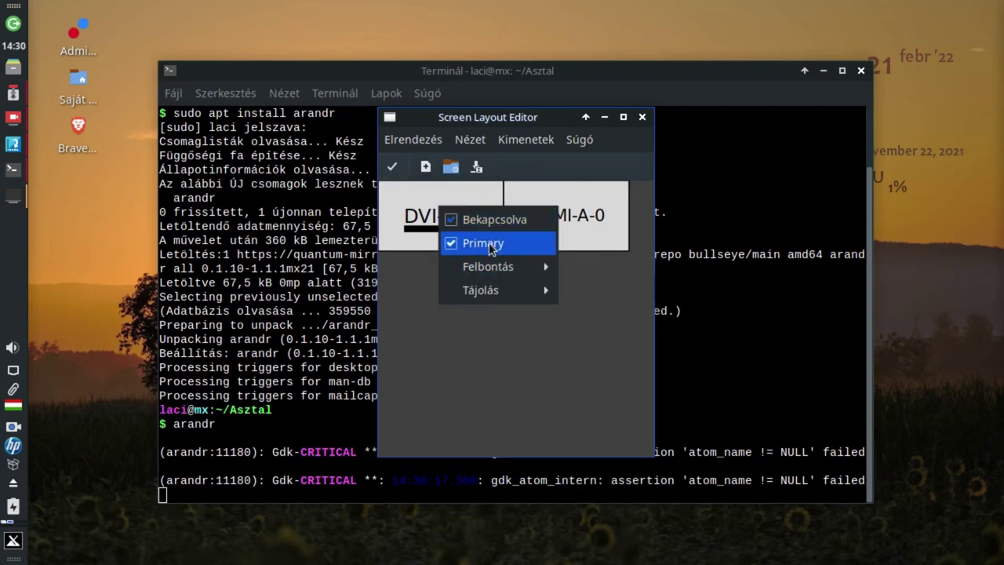
{"action": "mouse_move", "coordinate": [491, 291]}
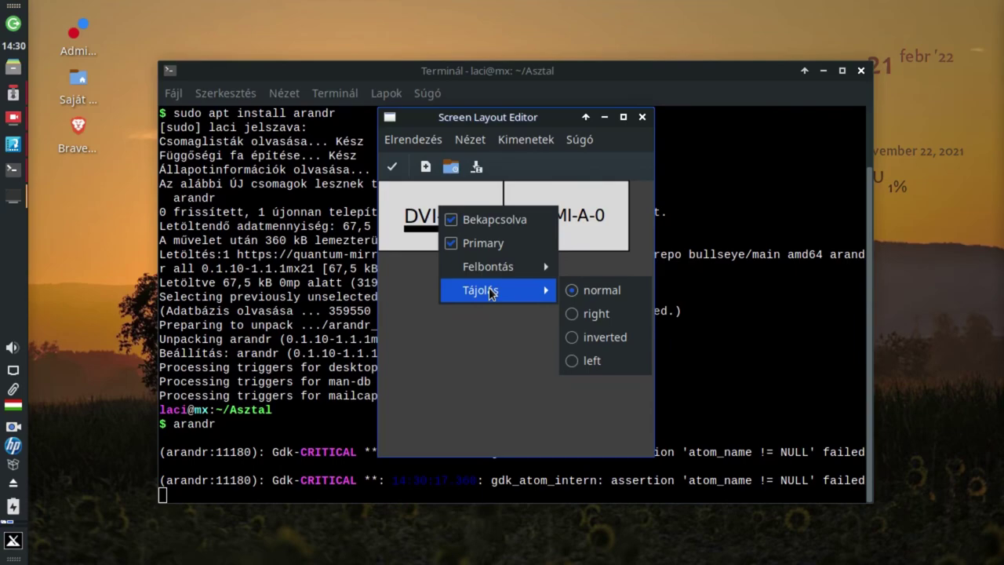
{"action": "left_click", "coordinate": [462, 406]}
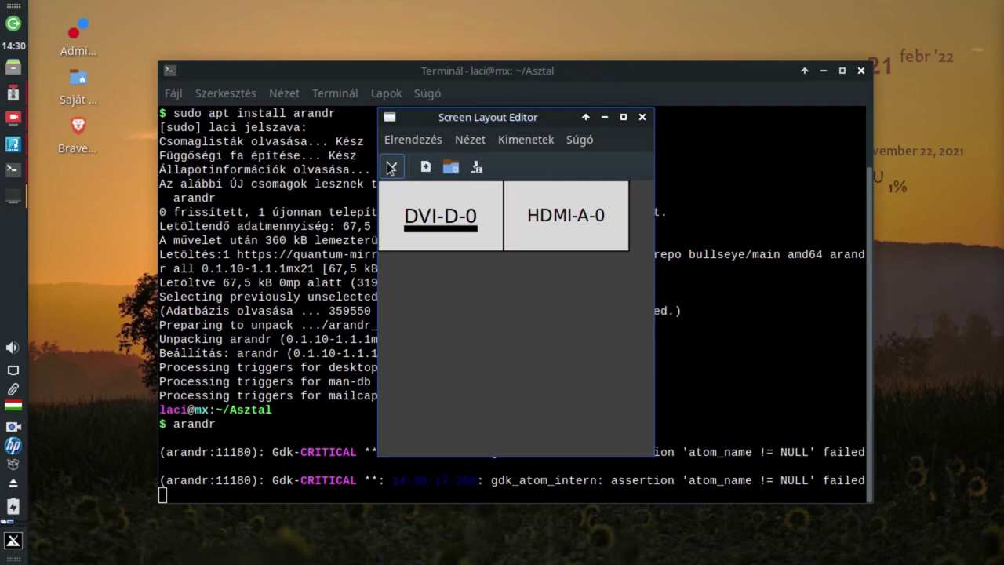
Check where a screen layout can be saved without saving one, and close the layout editor and the terminal
{"action": "left_click", "coordinate": [475, 168]}
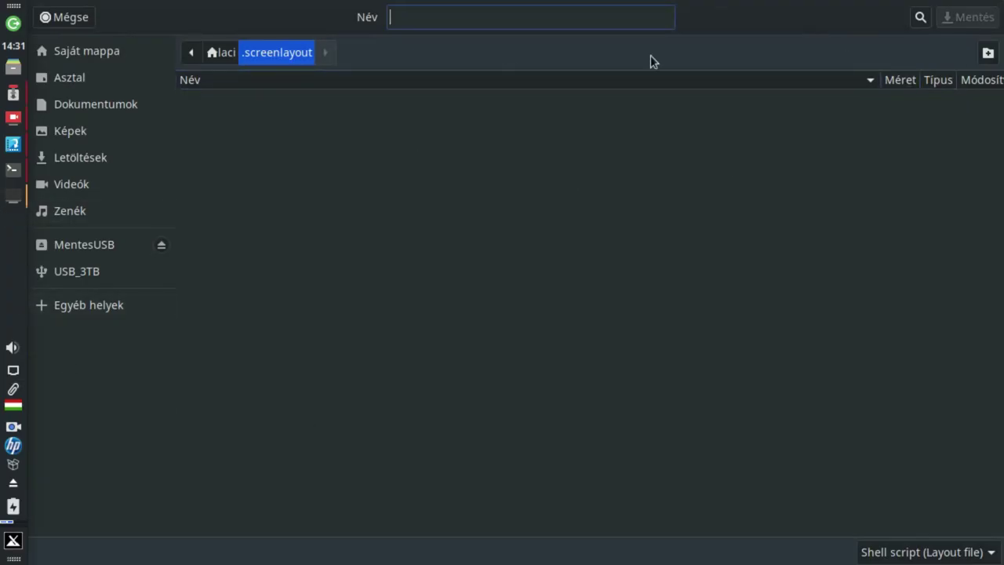
{"action": "left_click", "coordinate": [55, 17]}
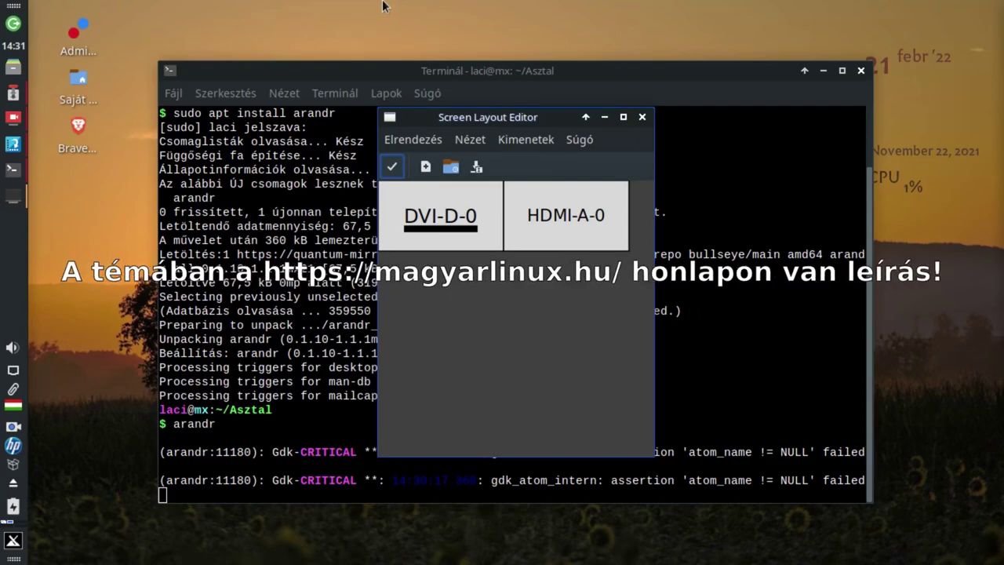
{"action": "left_click", "coordinate": [643, 117]}
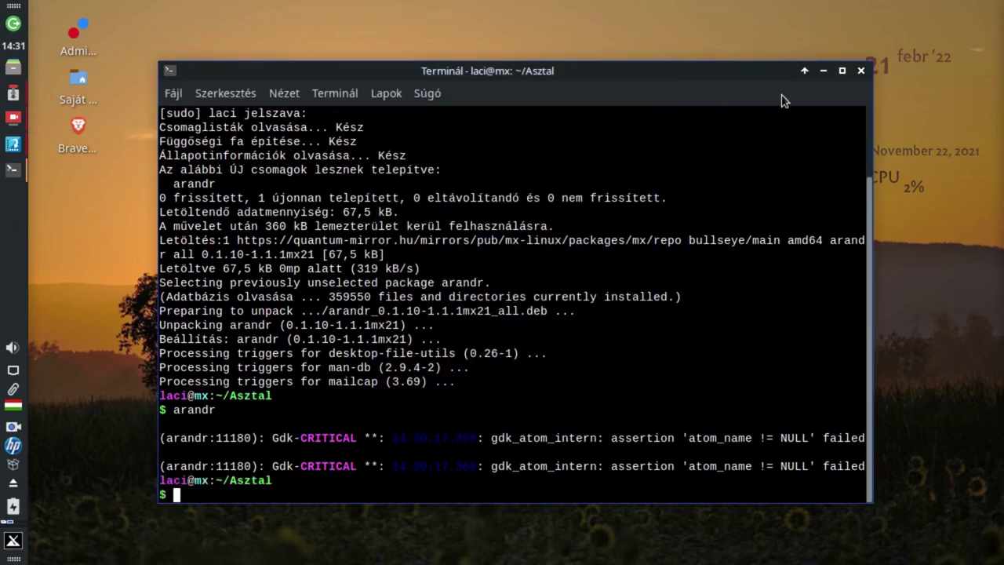
{"action": "left_click", "coordinate": [861, 72]}
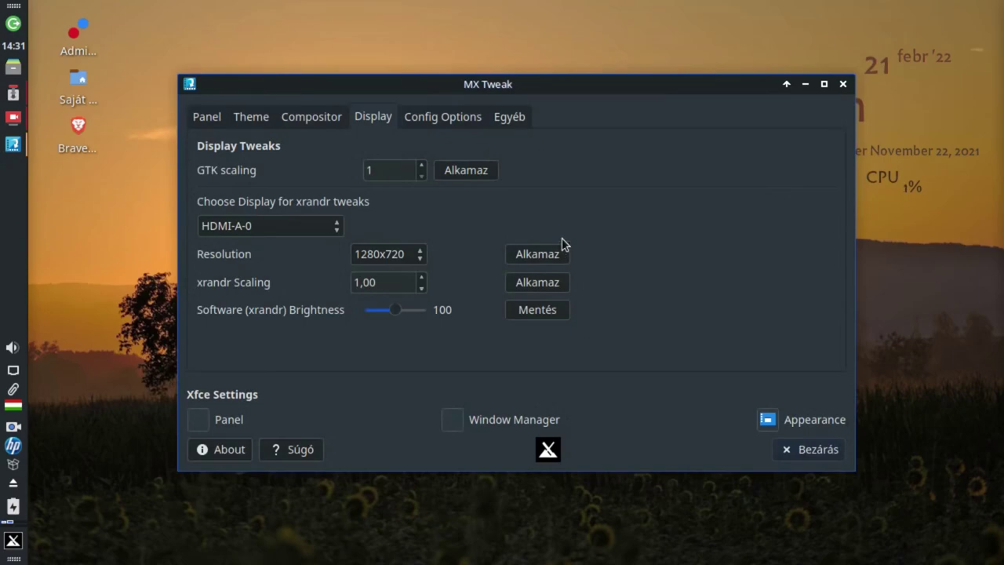
Show MX Tweak's config options and view the home folder in the file manager, closing it again
{"action": "left_click", "coordinate": [455, 117]}
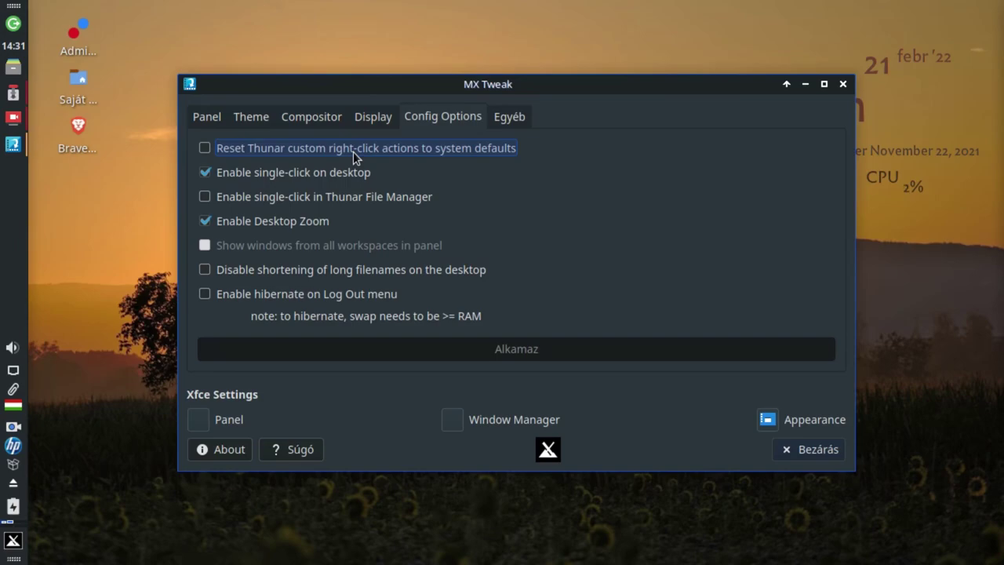
{"action": "left_click", "coordinate": [13, 66]}
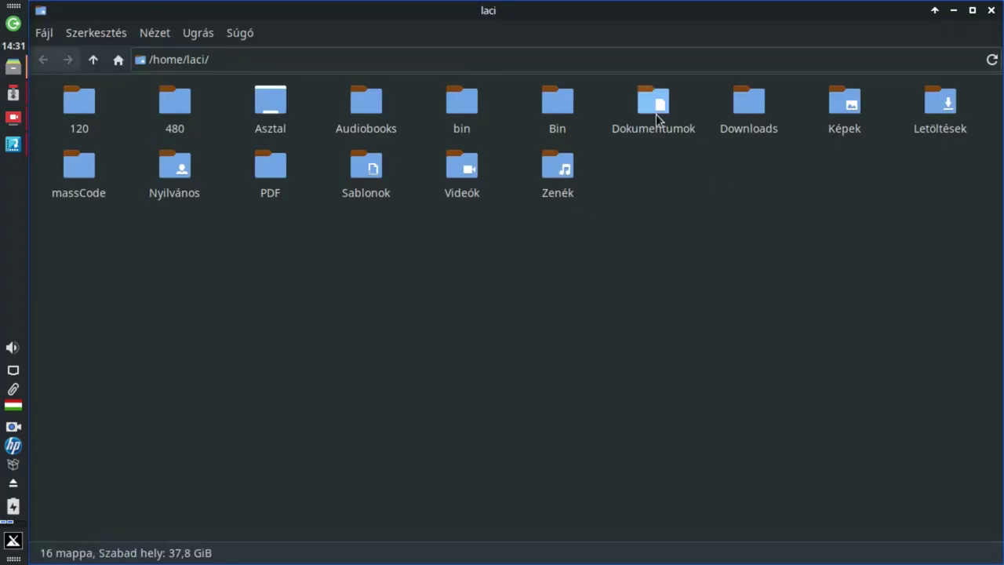
{"action": "left_click", "coordinate": [991, 11]}
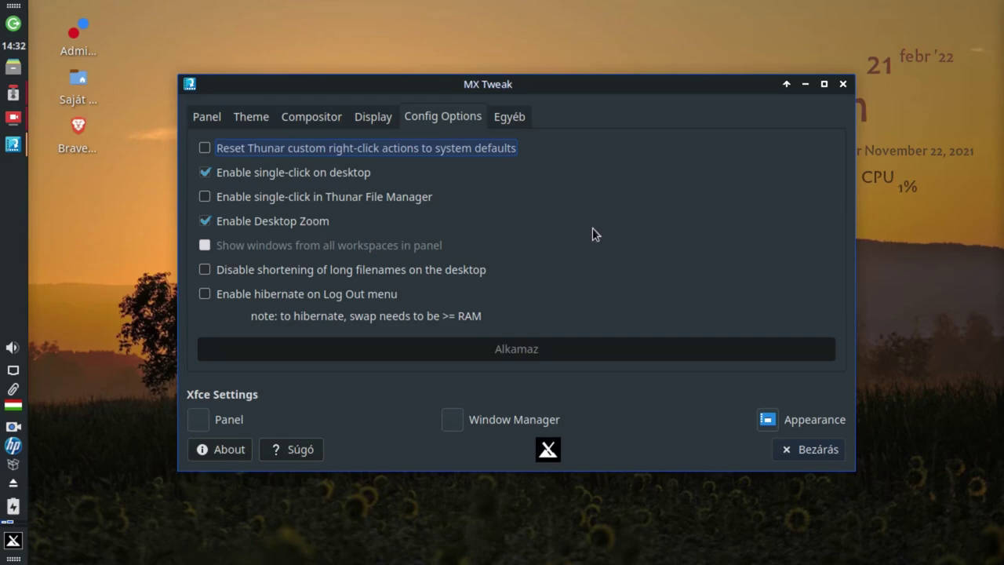
Disable desktop zoom and apply the change, and try the log-out menu's hibernate option without enabling it
{"action": "left_click", "coordinate": [207, 220]}
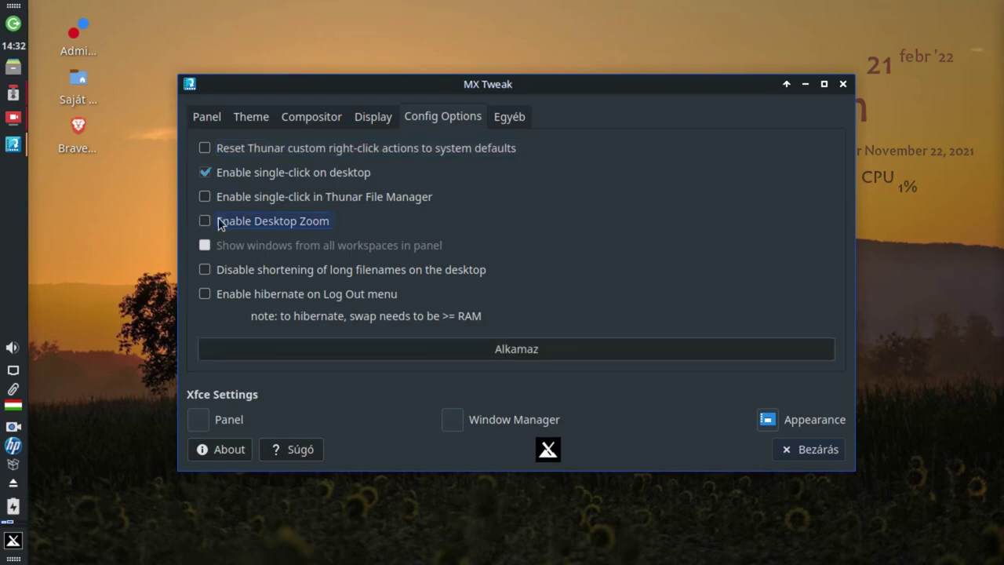
{"action": "key", "text": "Return"}
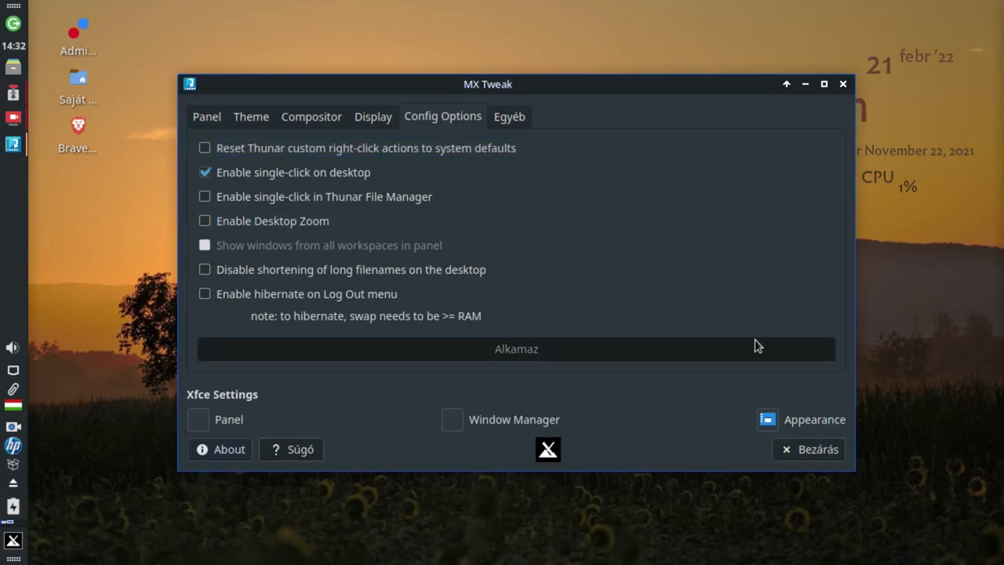
{"action": "left_click", "coordinate": [380, 295]}
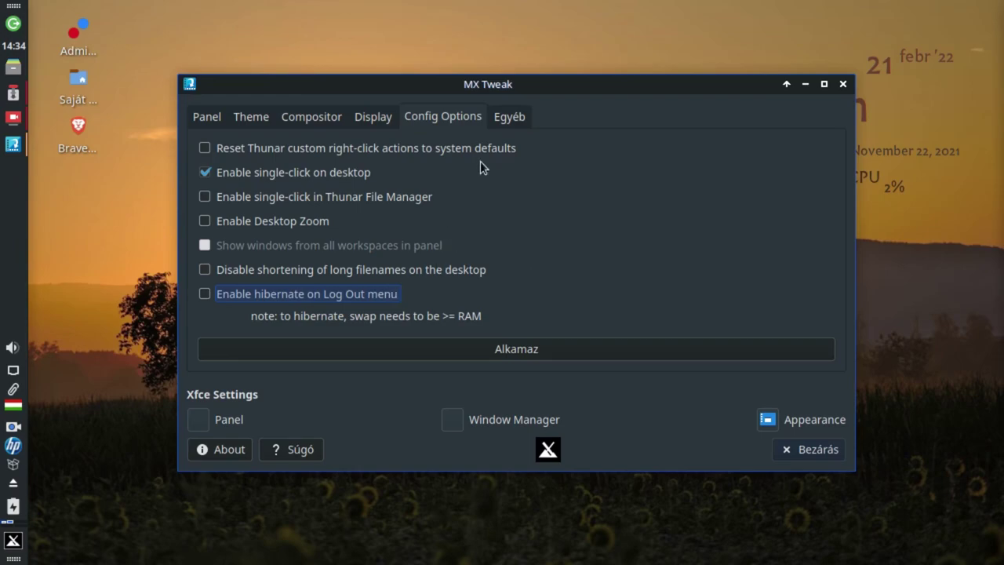
Try the tearfree amdgpu option among the miscellaneous tweaks and switch it back off without applying
{"action": "left_click", "coordinate": [504, 117]}
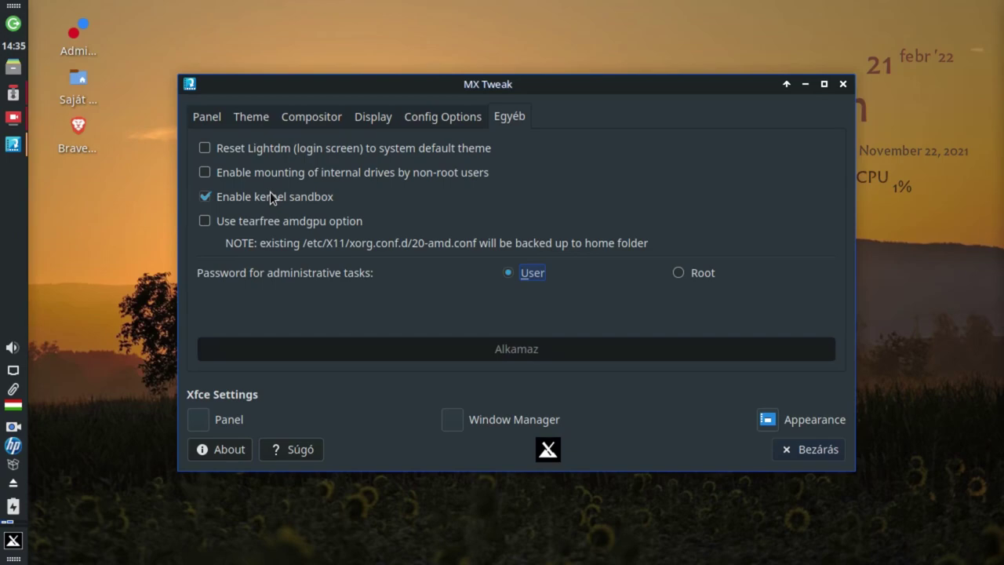
{"action": "double_click", "coordinate": [266, 221]}
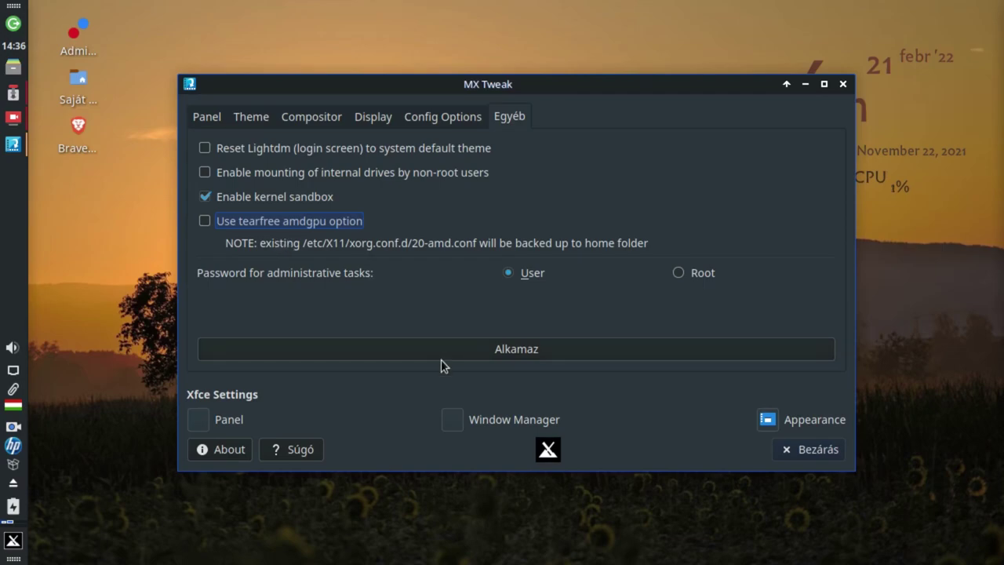
{"action": "left_click", "coordinate": [204, 222]}
{"action": "left_click", "coordinate": [204, 221]}
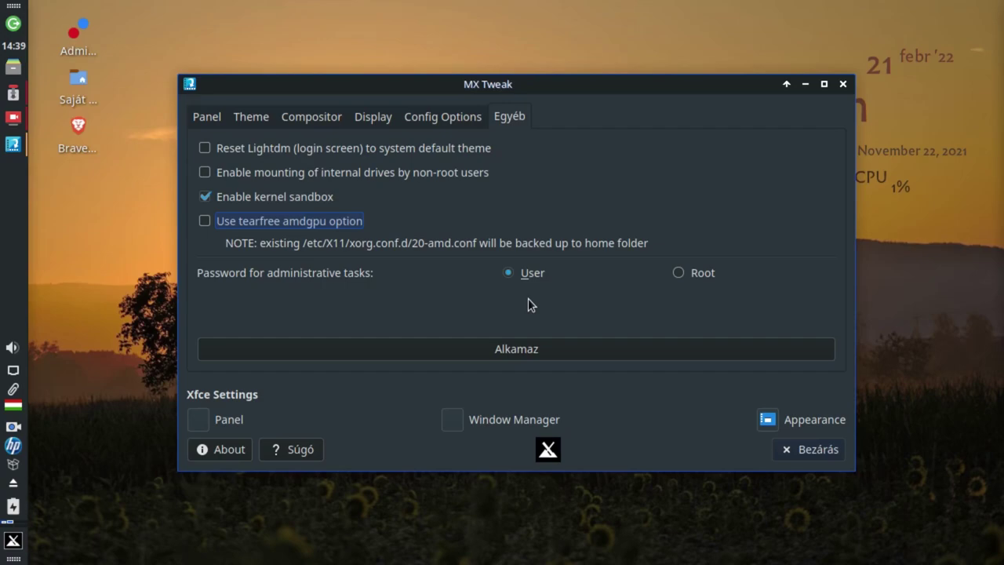
Close MX Tweak, reopen it from MX Tools to show where it is launched, and close it again
{"action": "left_click", "coordinate": [832, 456]}
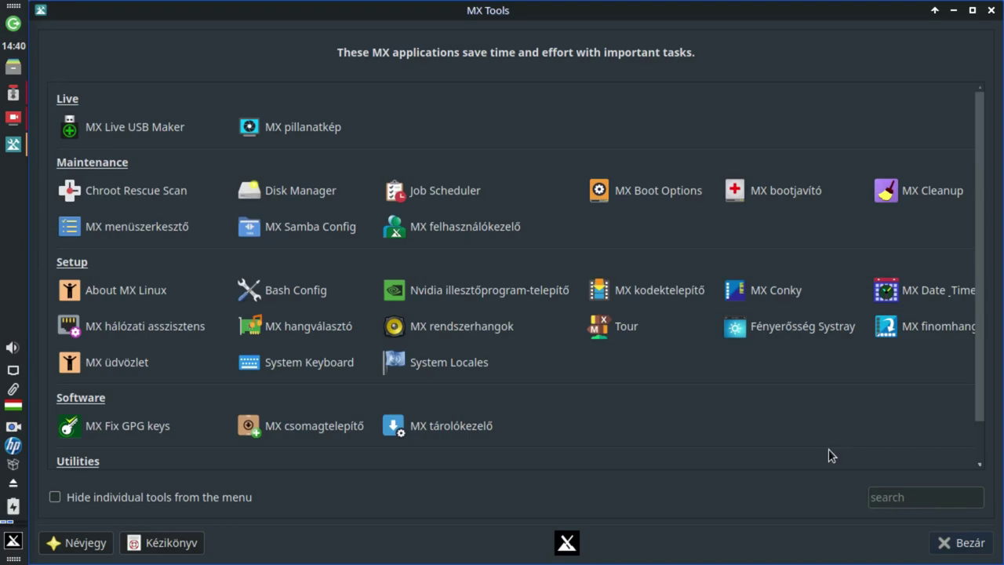
{"action": "left_click", "coordinate": [949, 328]}
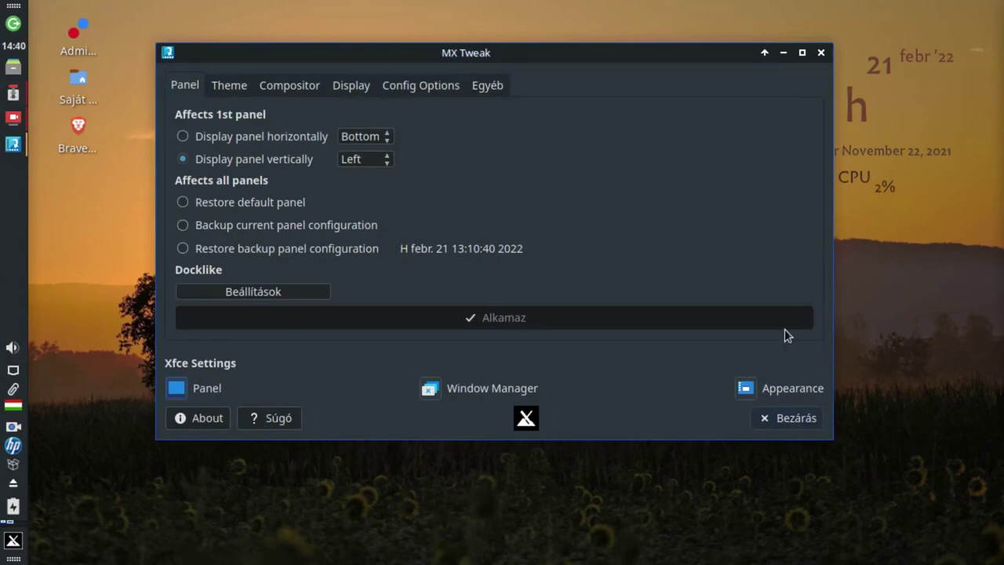
{"action": "left_click", "coordinate": [821, 53]}
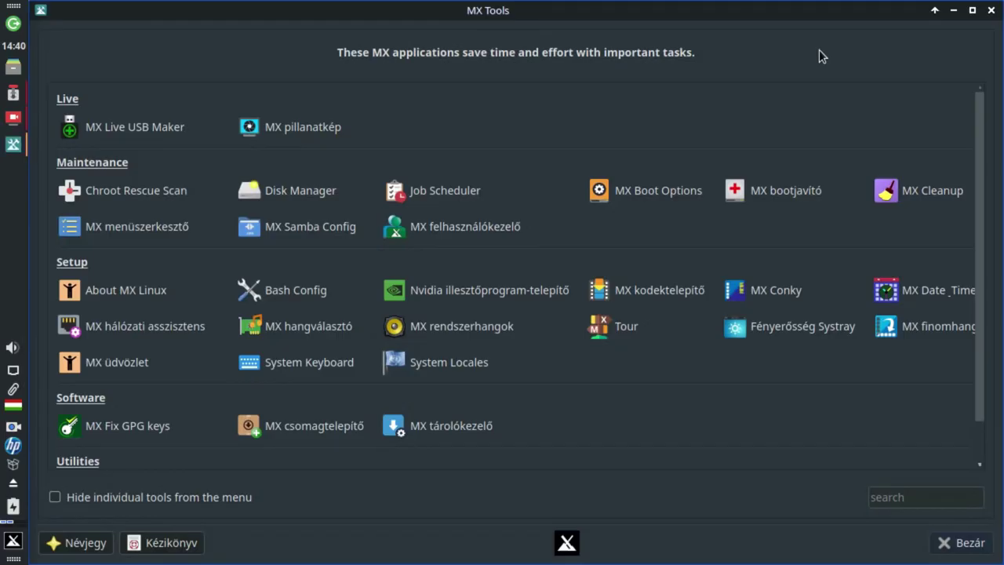